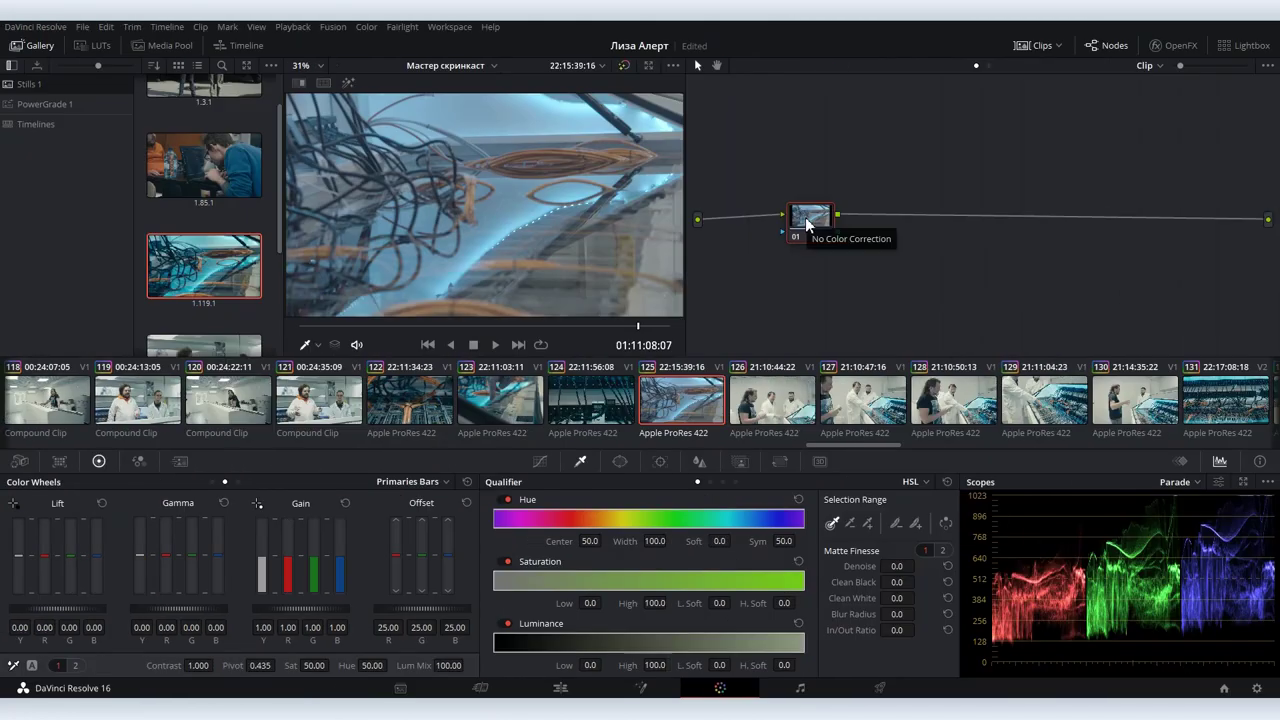
# - Add serial node 02 after node 01 and a parallel node 04 beside it, feeding a layer mixer
pyautogui.hotkey('alt', 's')
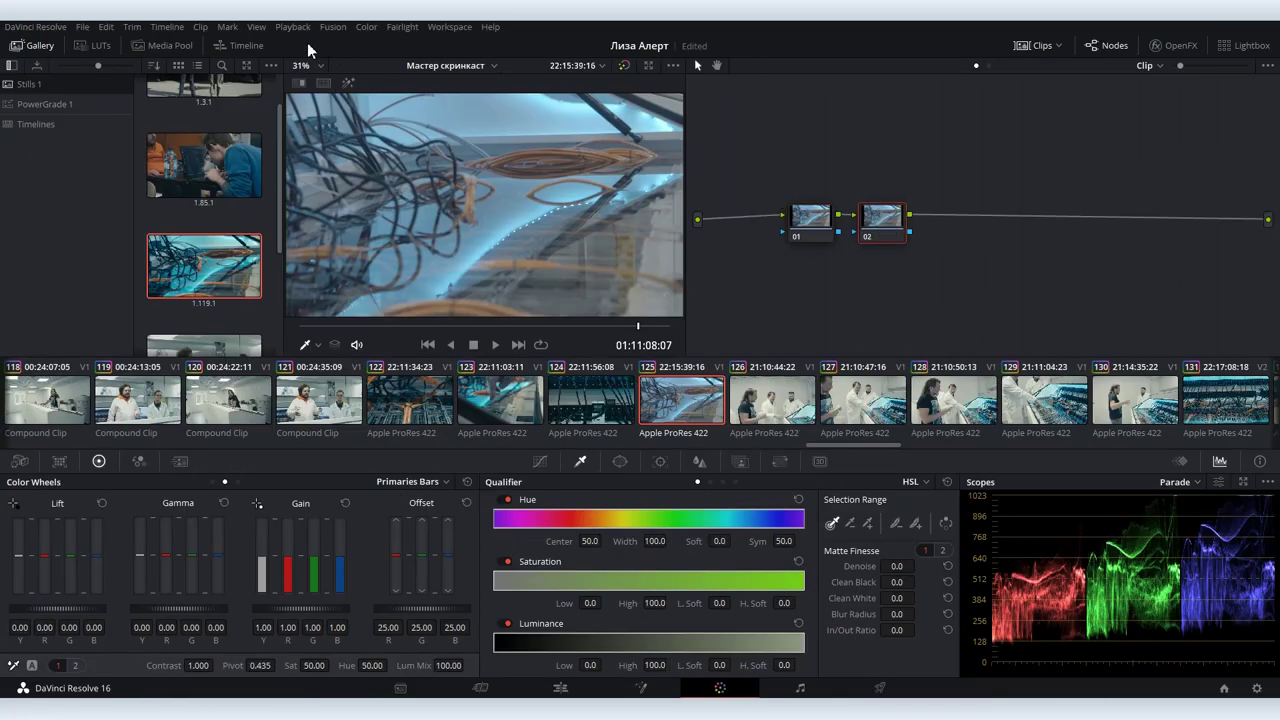
pyautogui.click(366, 26)
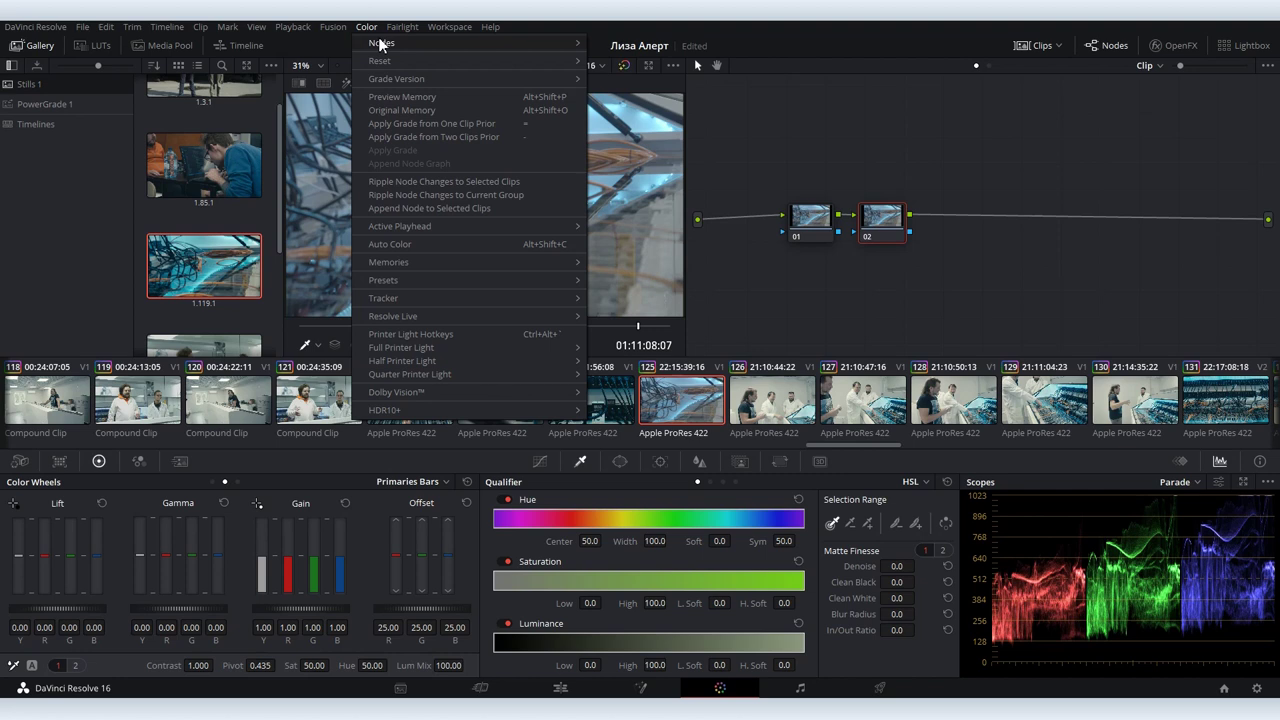
pyautogui.moveTo(380, 42)
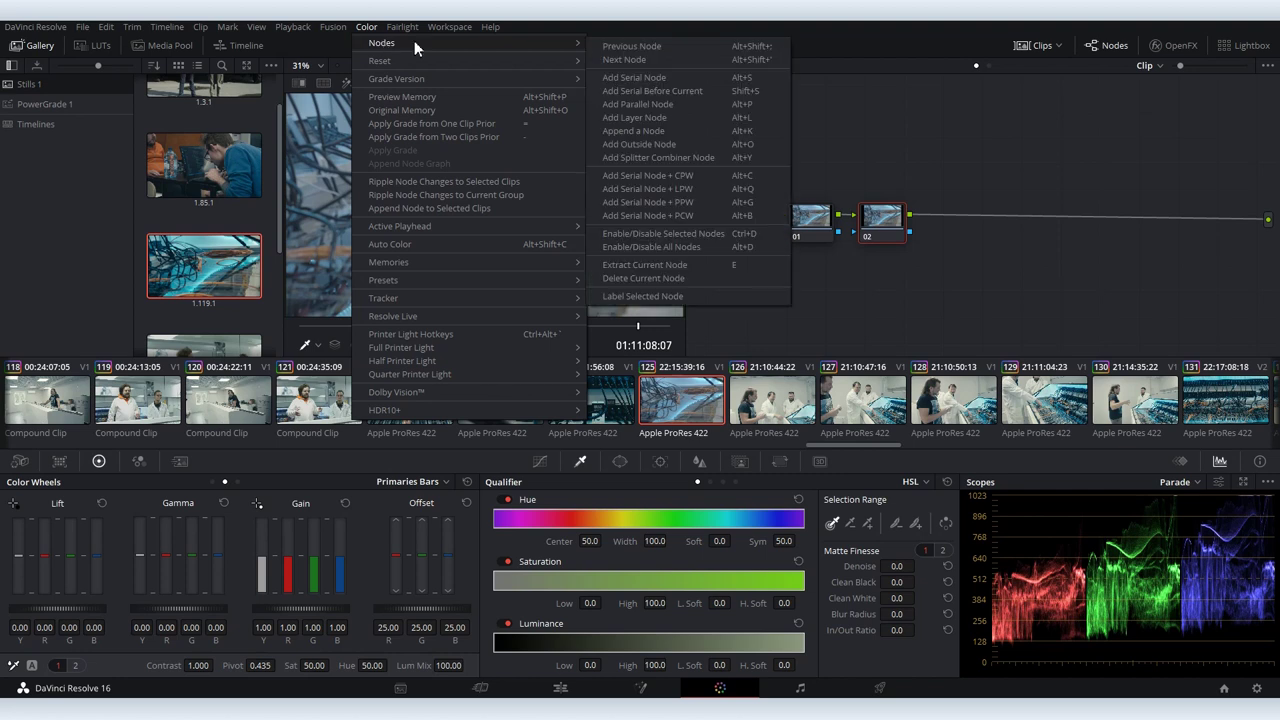
pyautogui.click(702, 104)
# - Spread the layout by moving node 02 up, node 04 down and node 01 left
pyautogui.moveTo(872, 216); pyautogui.dragTo(877, 158)
pyautogui.moveTo(889, 267); pyautogui.dragTo(892, 277)
pyautogui.moveTo(821, 226); pyautogui.dragTo(774, 224)
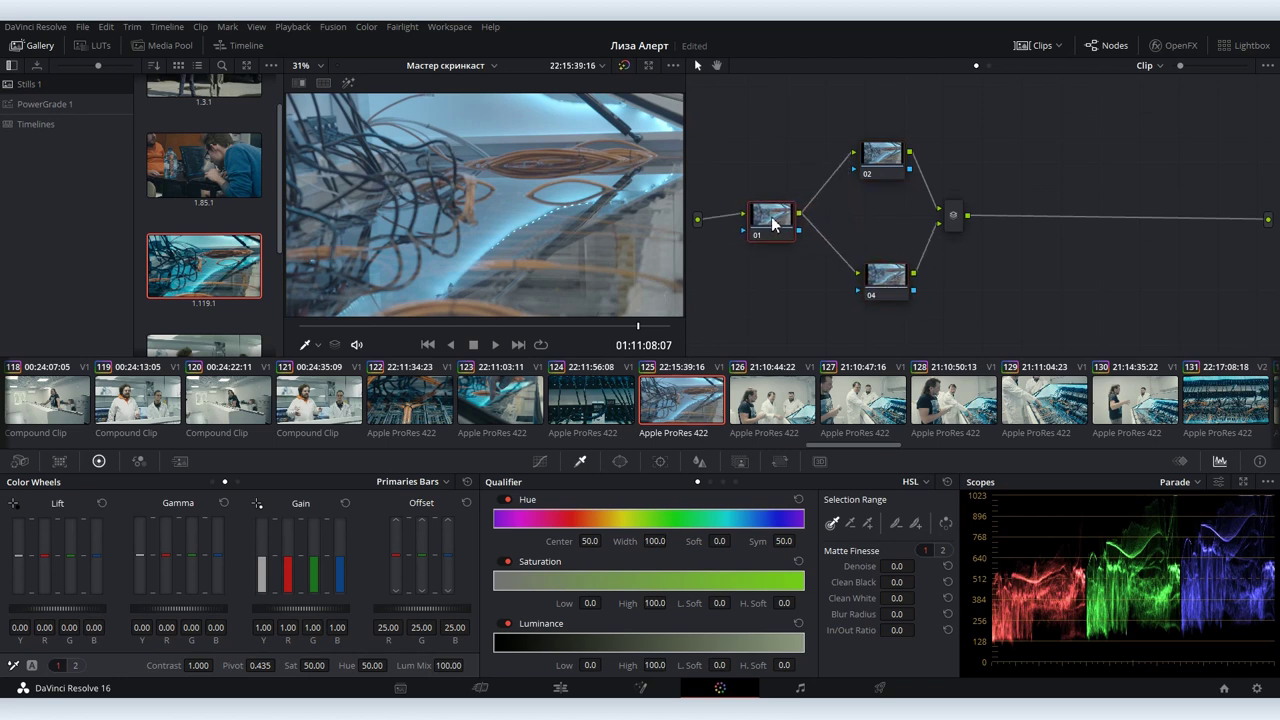
# - Add serial node 05 after the layer mixer, shifting both further right
pyautogui.moveTo(946, 227); pyautogui.dragTo(1007, 222)
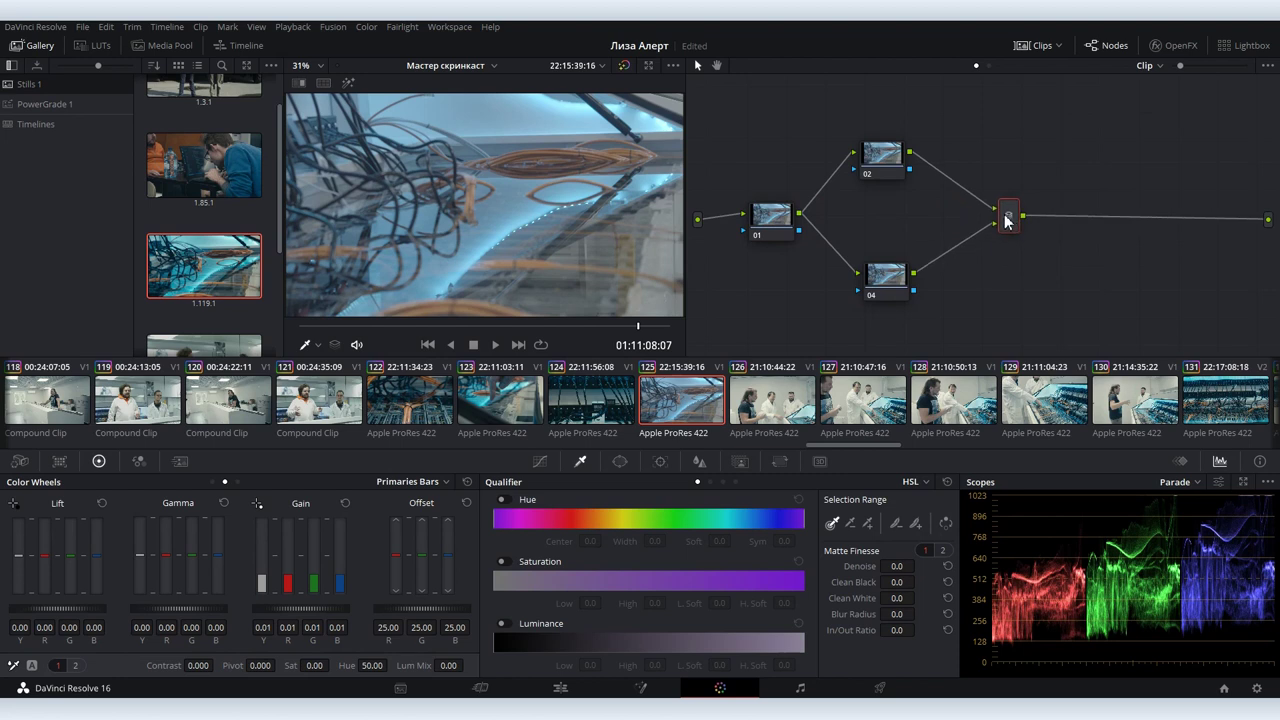
pyautogui.hotkey('alt', 's')
pyautogui.moveTo(1070, 213)
pyautogui.mouseDown()
pyautogui.moveTo(1122, 210)
pyautogui.moveTo(1117, 221)
pyautogui.mouseUp()
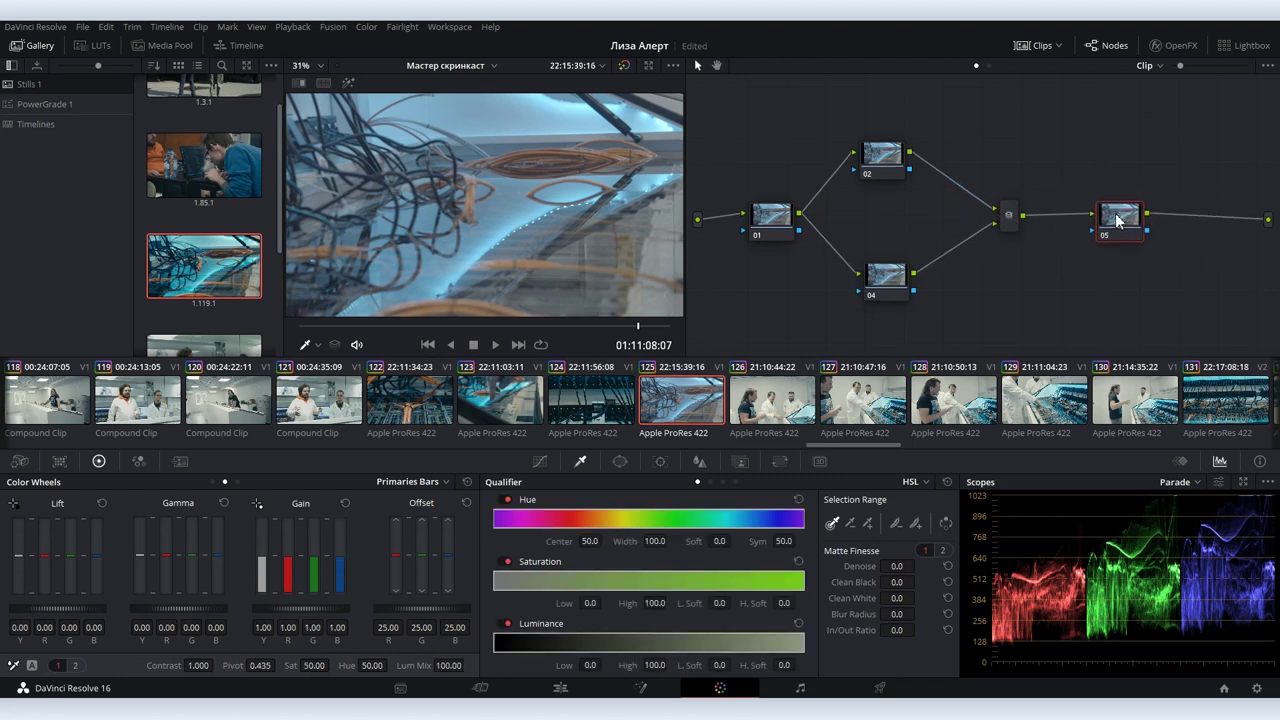
# - Check each node, then raise node 02's blue gain to 1.43
pyautogui.click(777, 222)
pyautogui.click(882, 160)
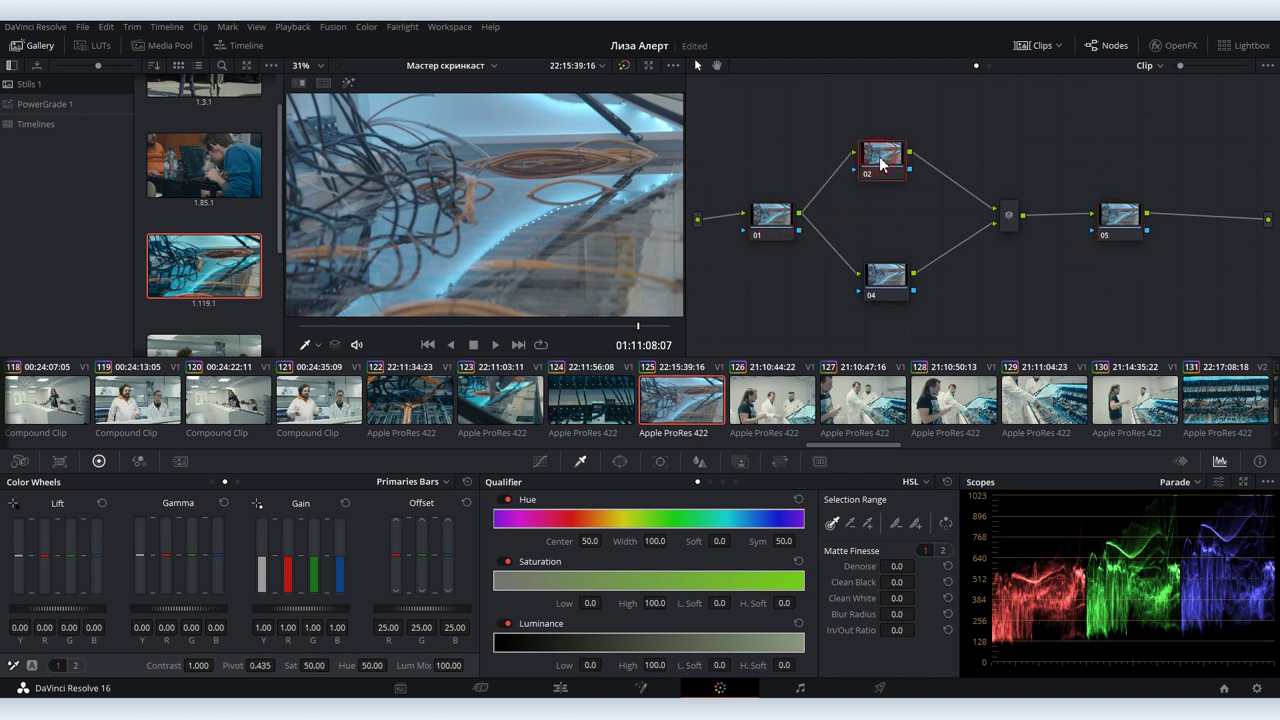
pyautogui.click(894, 286)
pyautogui.click(1117, 220)
pyautogui.click(888, 160)
pyautogui.moveTo(345, 574); pyautogui.dragTo(443, 532)
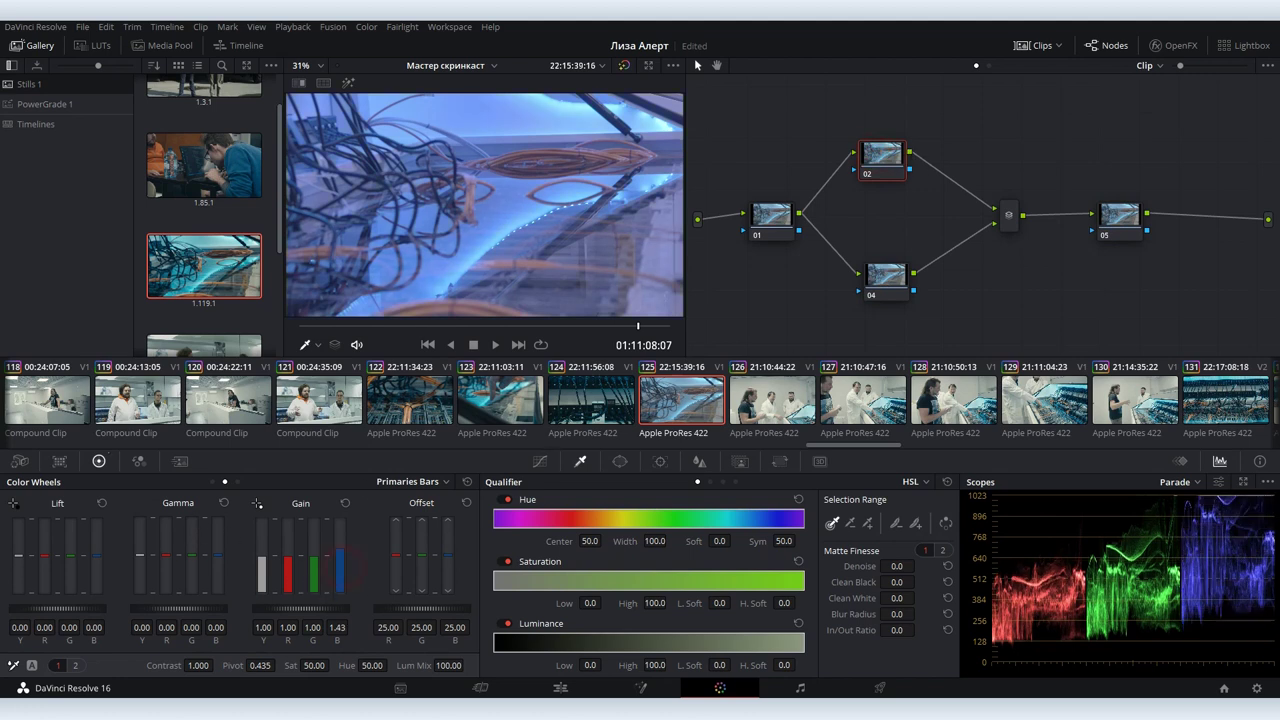
# - Link node 01's output directly into node 05
pyautogui.moveTo(1127, 216); pyautogui.dragTo(1133, 220)
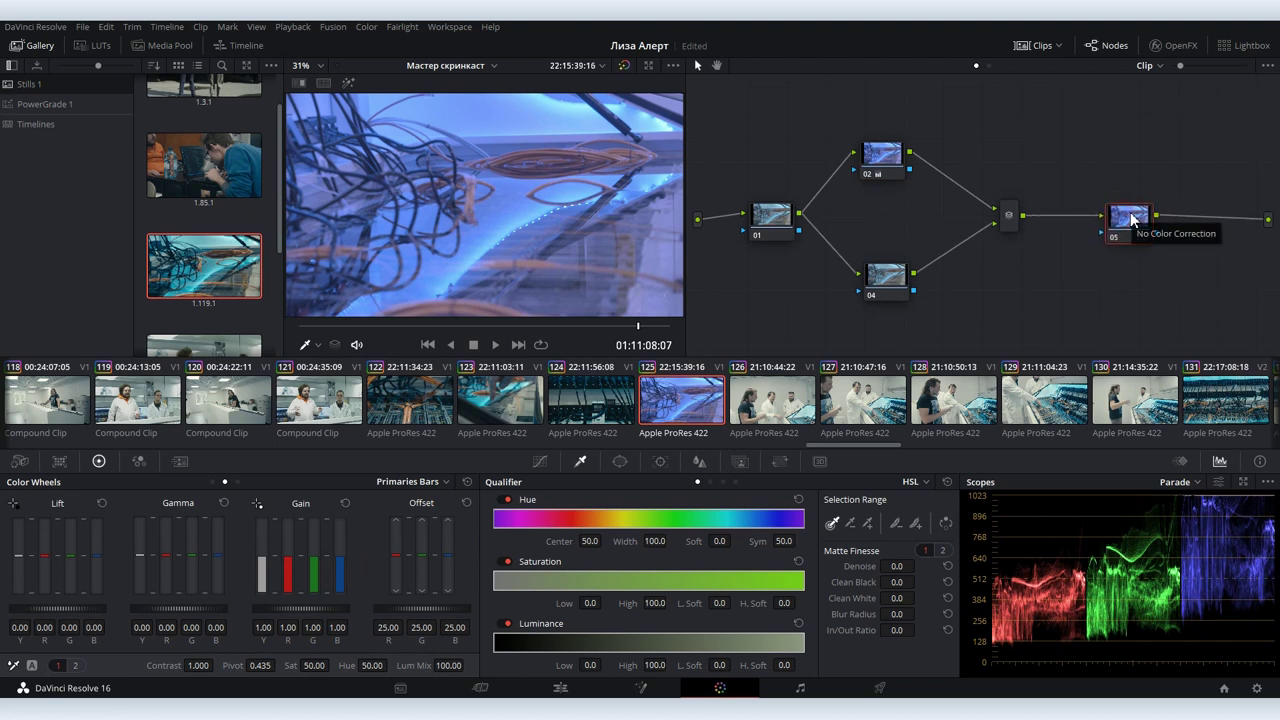
pyautogui.moveTo(797, 213)
pyautogui.mouseDown()
pyautogui.moveTo(874, 169)
pyautogui.moveTo(1101, 220)
pyautogui.mouseUp()
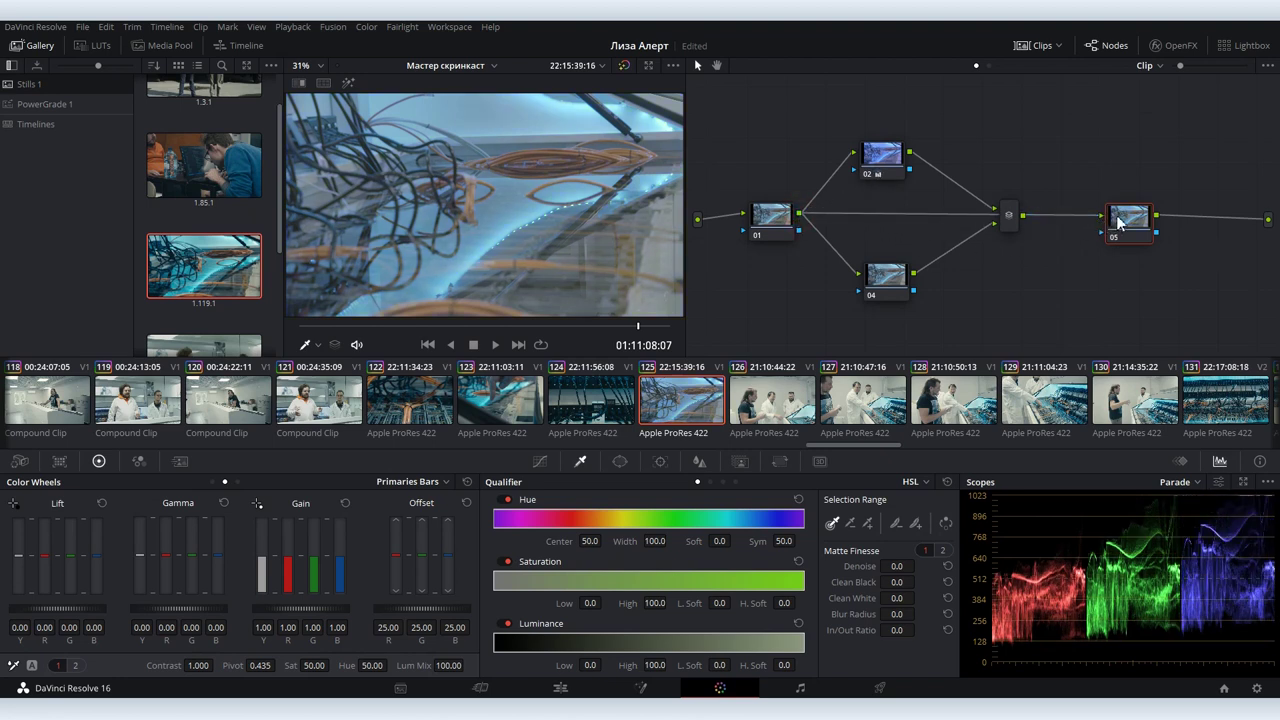
pyautogui.moveTo(1117, 221); pyautogui.dragTo(1189, 307)
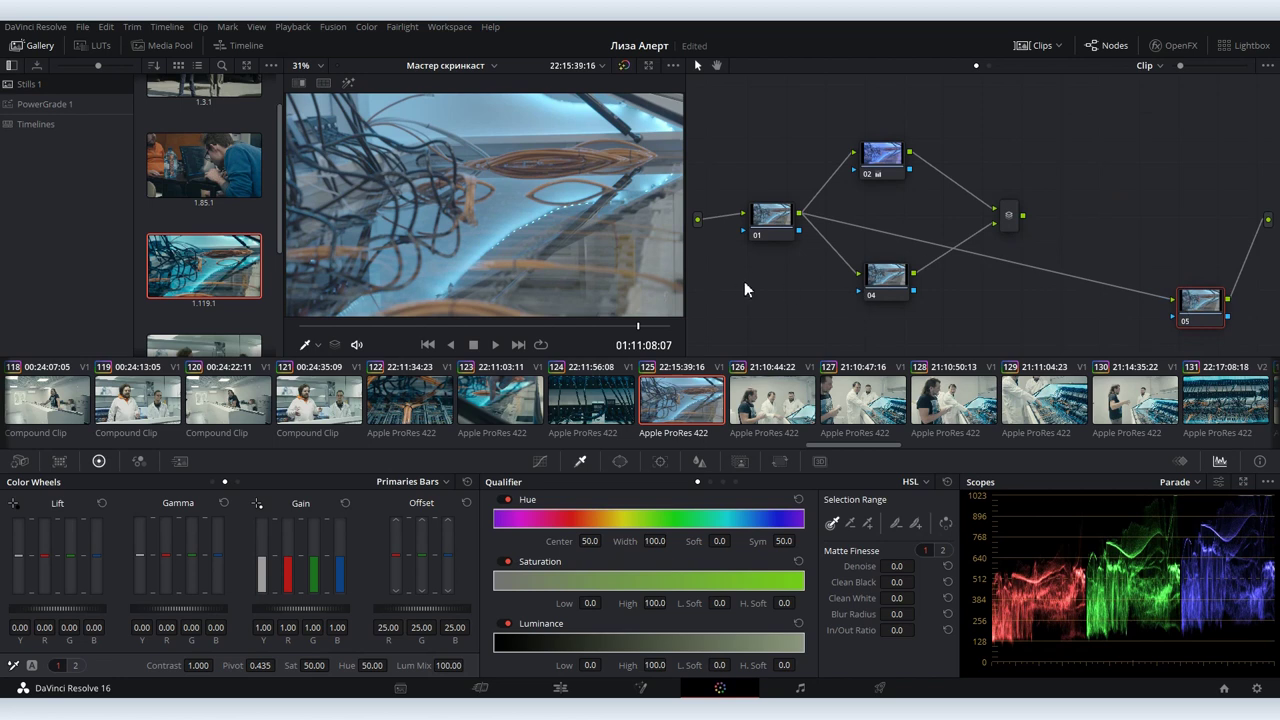
# - Rearrange nodes 02, 04 and the mixer, linking node 02 onward to node 05
pyautogui.moveTo(883, 153); pyautogui.dragTo(898, 108)
pyautogui.click(884, 282)
pyautogui.moveTo(884, 282); pyautogui.dragTo(904, 176)
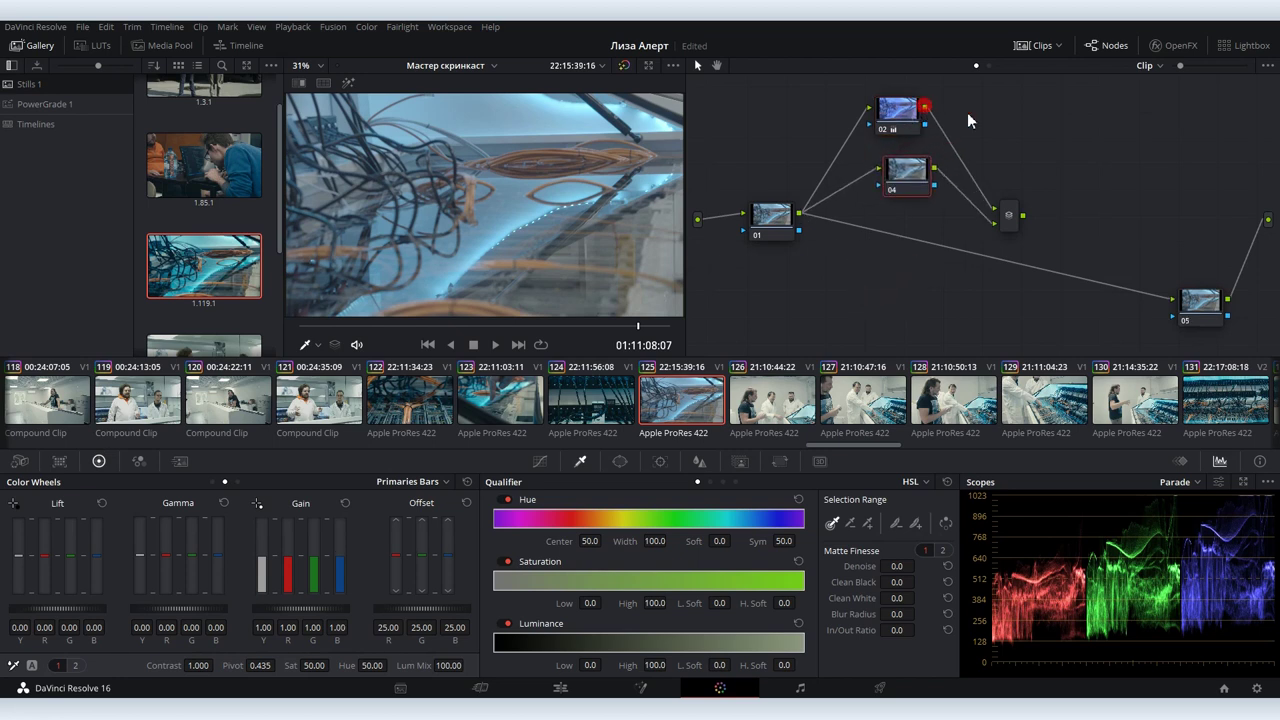
pyautogui.moveTo(925, 107)
pyautogui.mouseDown()
pyautogui.moveTo(1087, 172)
pyautogui.moveTo(1170, 308)
pyautogui.mouseUp()
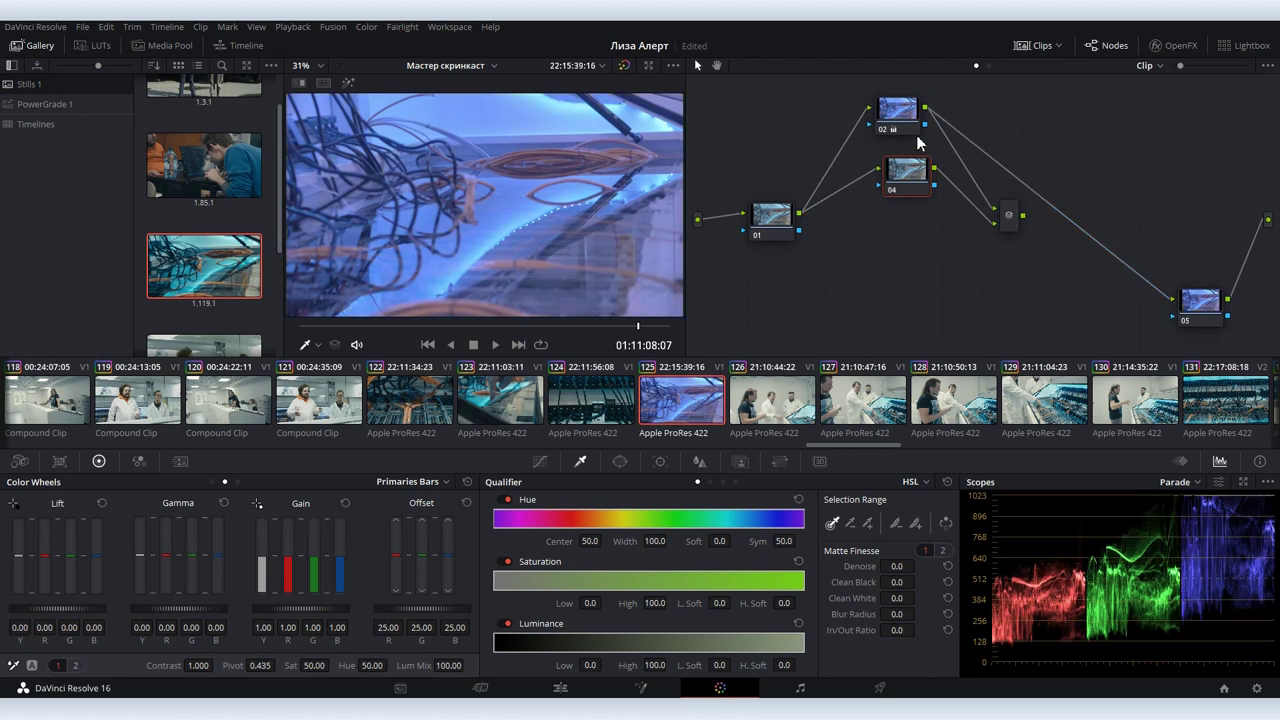
pyautogui.moveTo(906, 175); pyautogui.dragTo(887, 281)
pyautogui.moveTo(1008, 215); pyautogui.dragTo(868, 213)
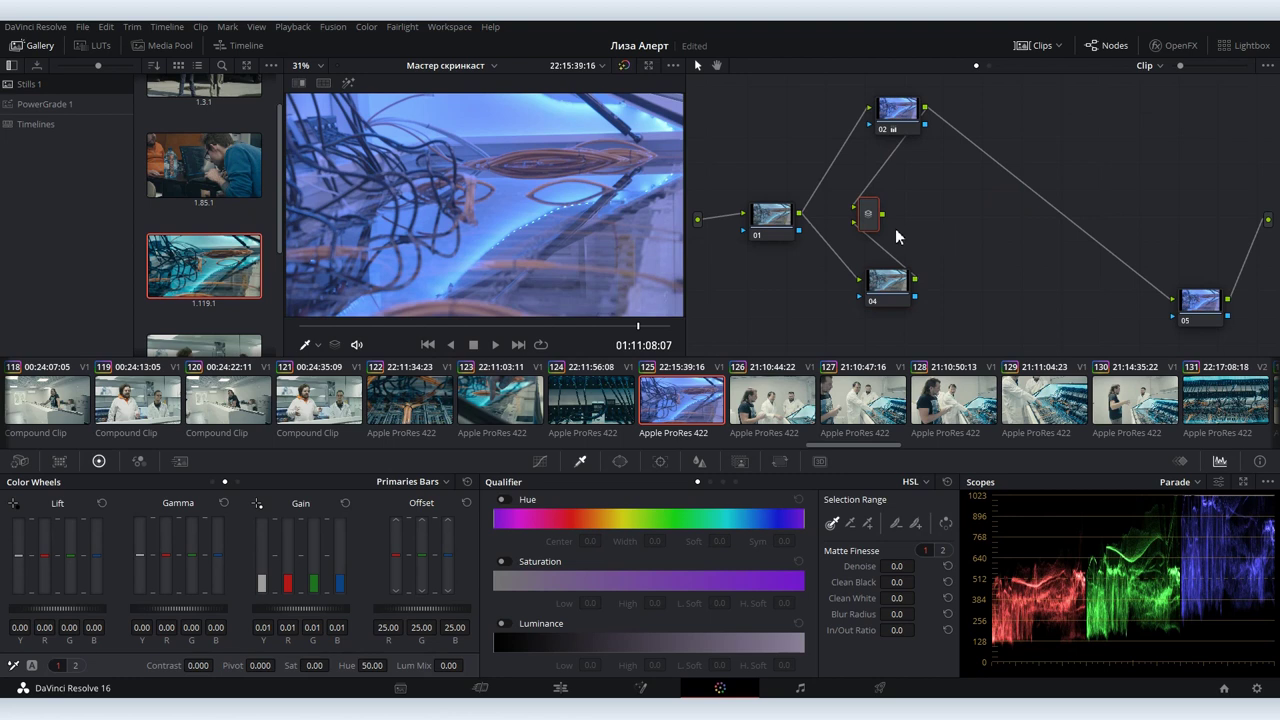
pyautogui.moveTo(868, 215); pyautogui.dragTo(1004, 216)
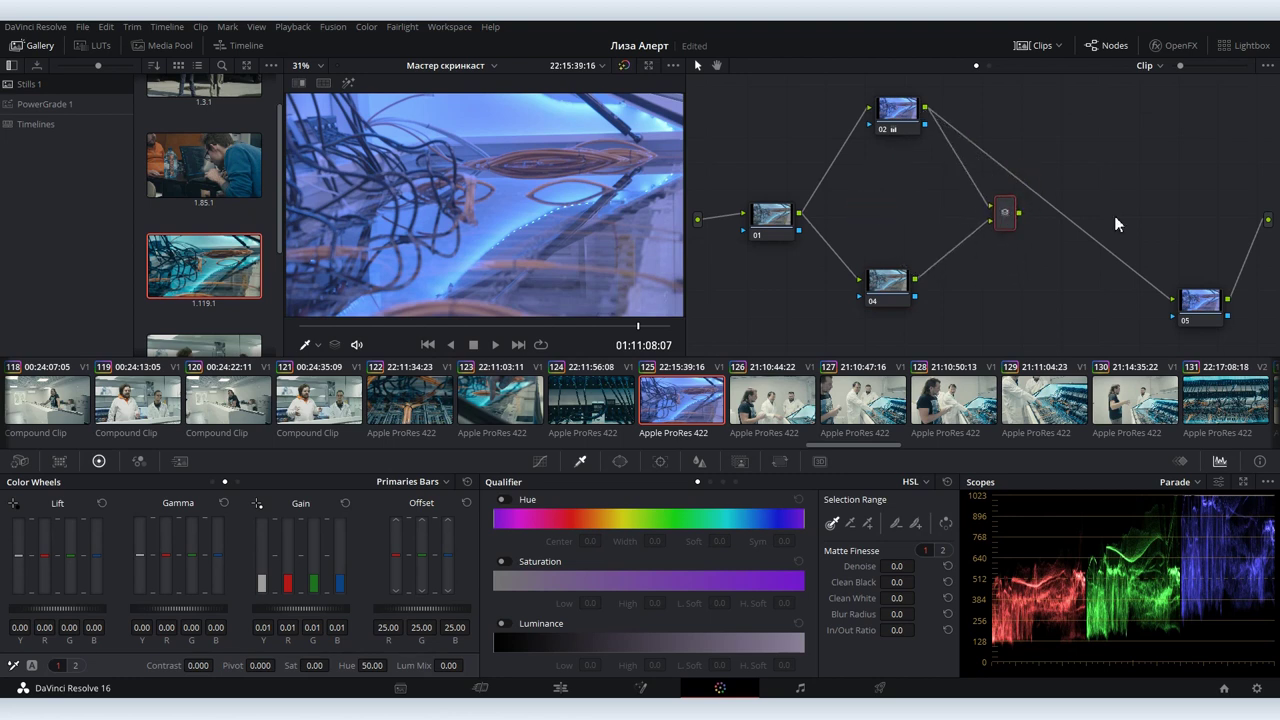
# - Replace the node 02 to node 05 link with a link from the mixer's output to node 05
pyautogui.moveTo(1157, 295); pyautogui.dragTo(1166, 294)
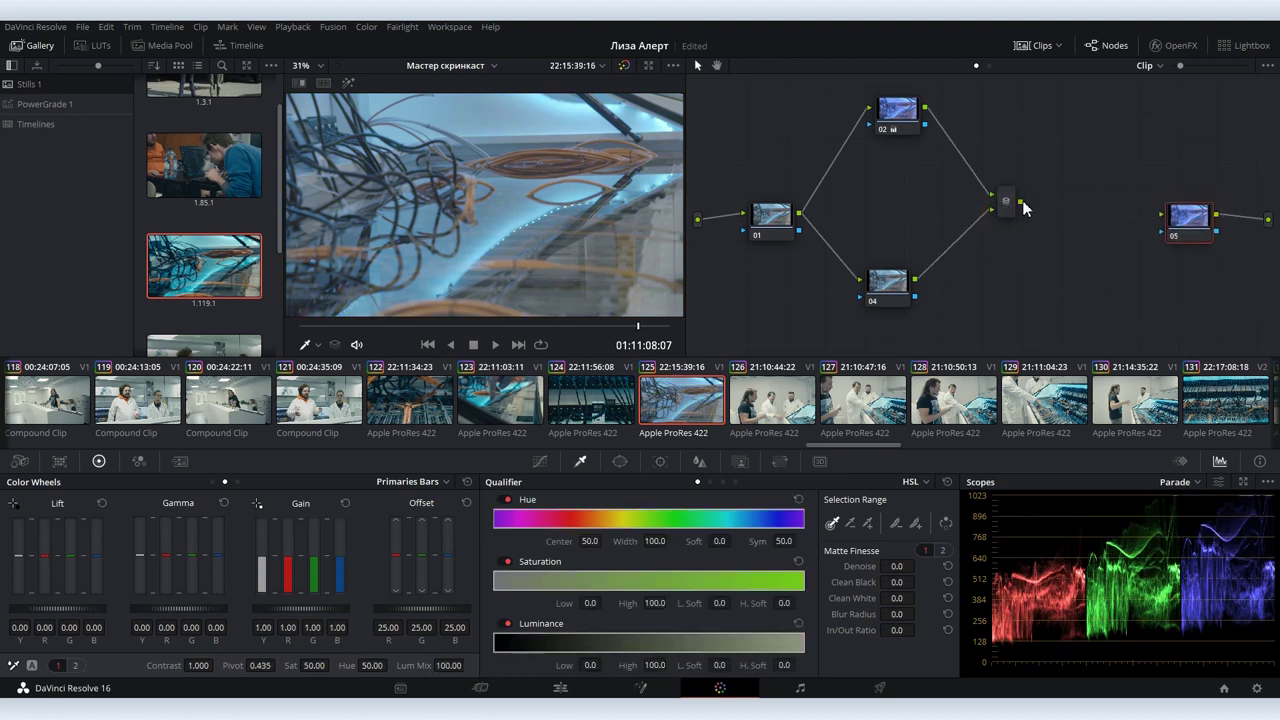
pyautogui.moveTo(1021, 203); pyautogui.dragTo(1161, 215)
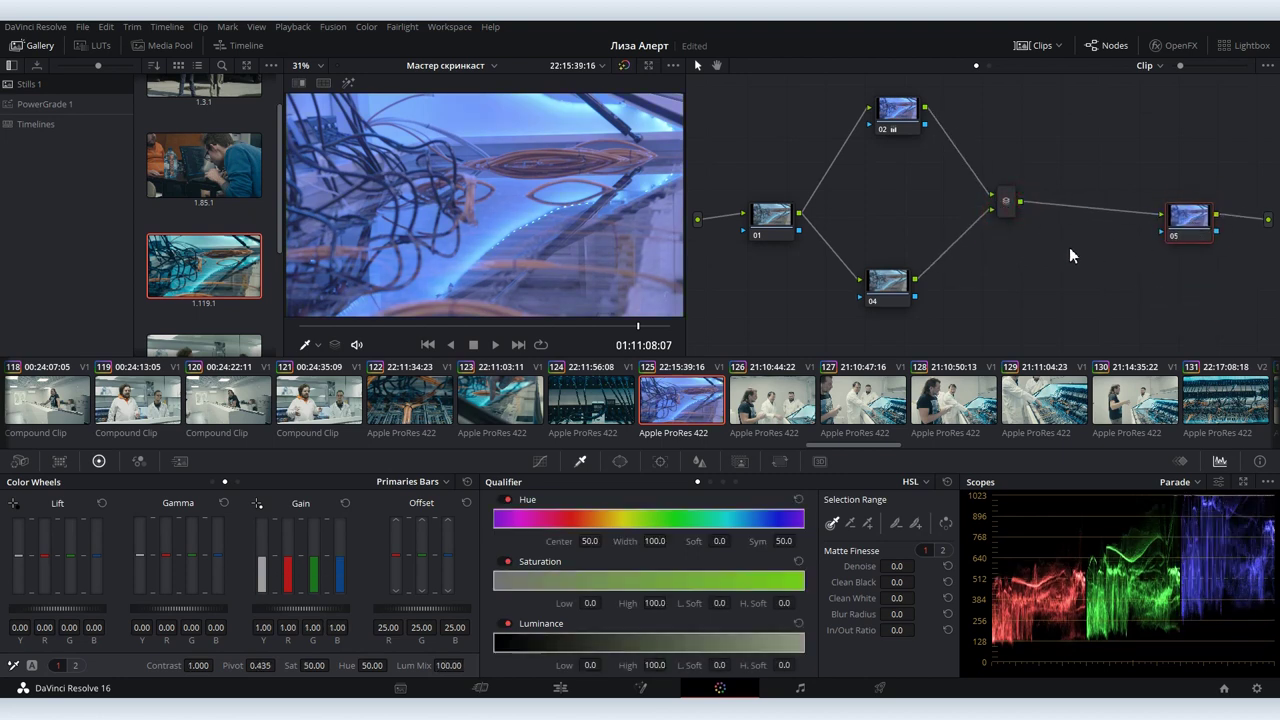
pyautogui.moveTo(1013, 212); pyautogui.dragTo(996, 214)
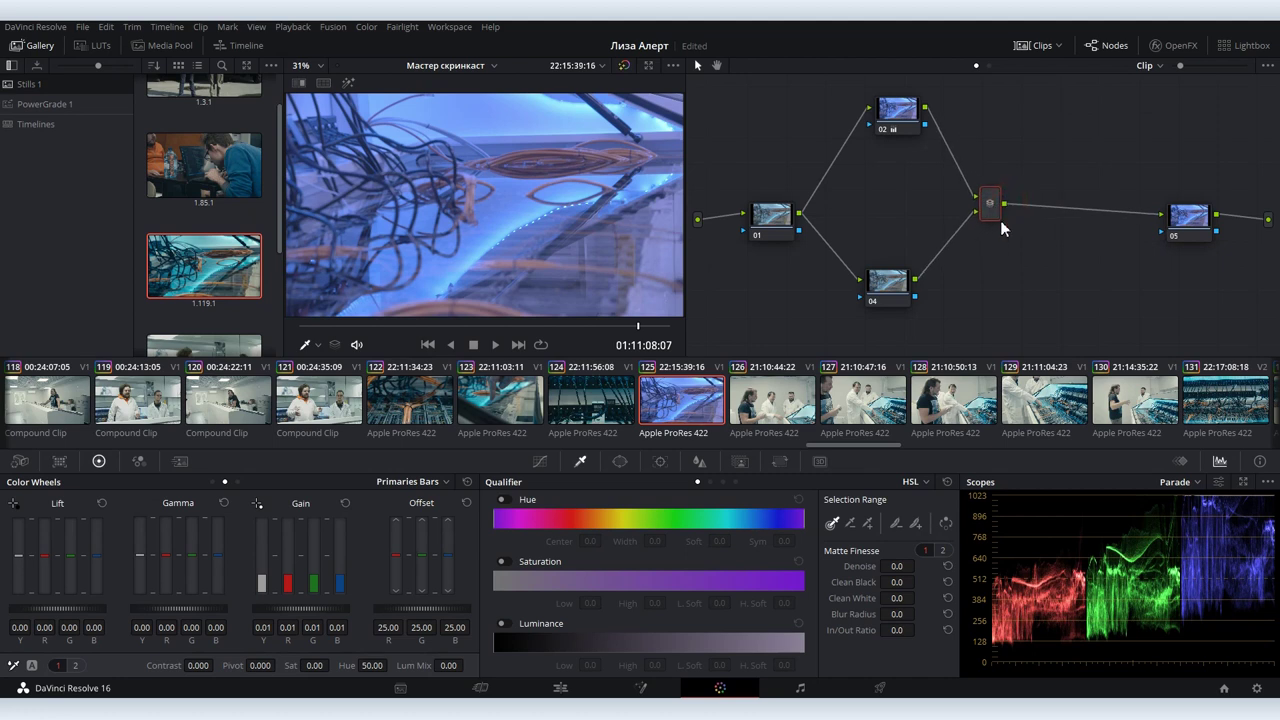
# - Reset node 02's grade, removing its blue gain boost
pyautogui.rightClick(900, 119)
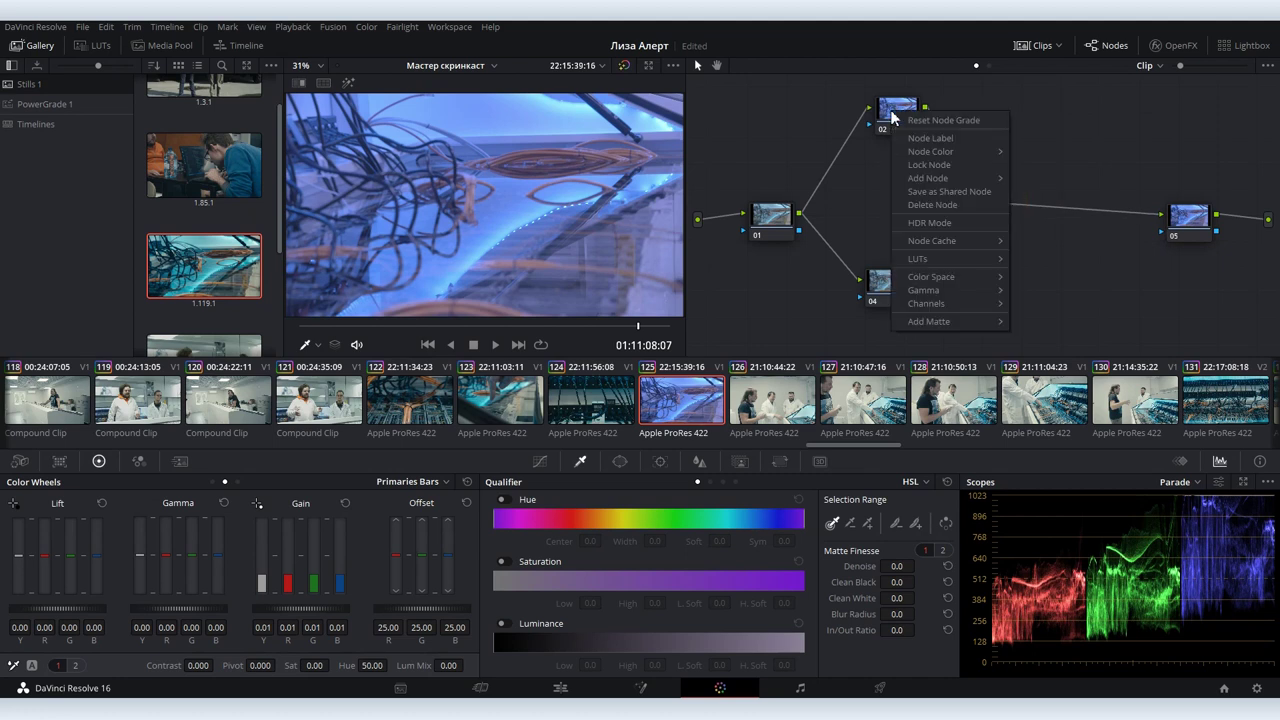
pyautogui.click(902, 120)
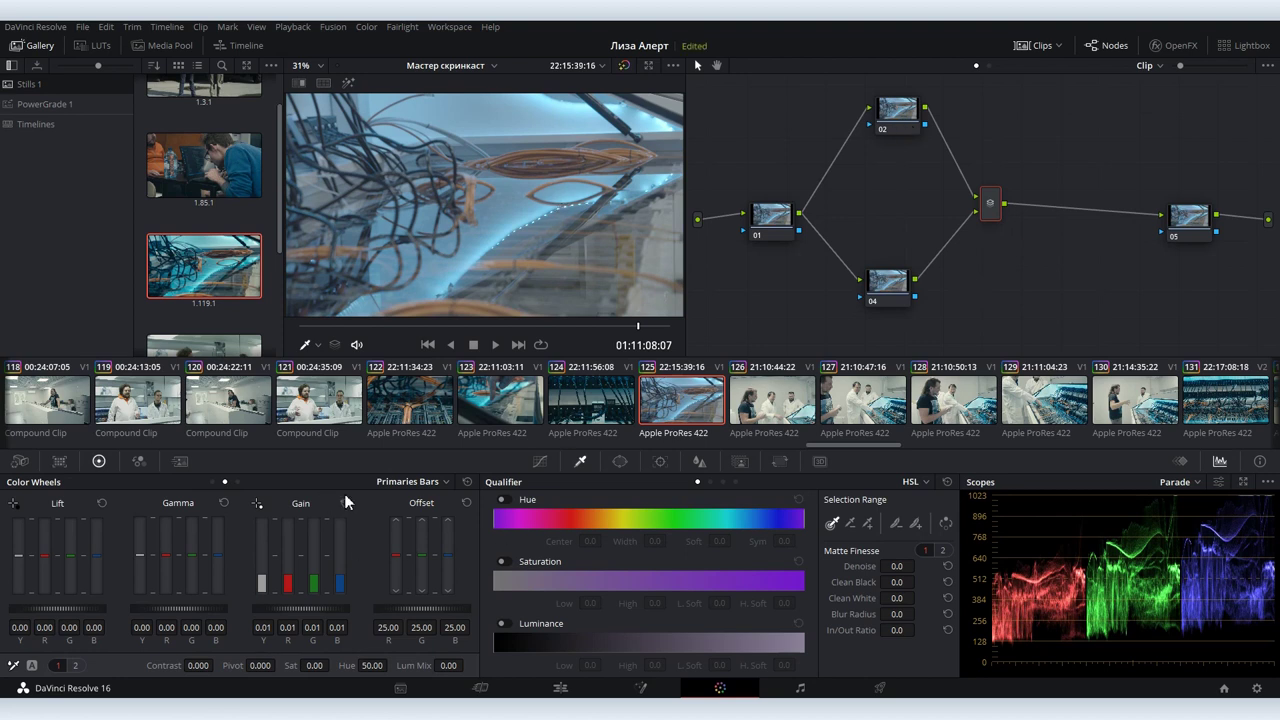
pyautogui.moveTo(816, 445); pyautogui.dragTo(716, 440)
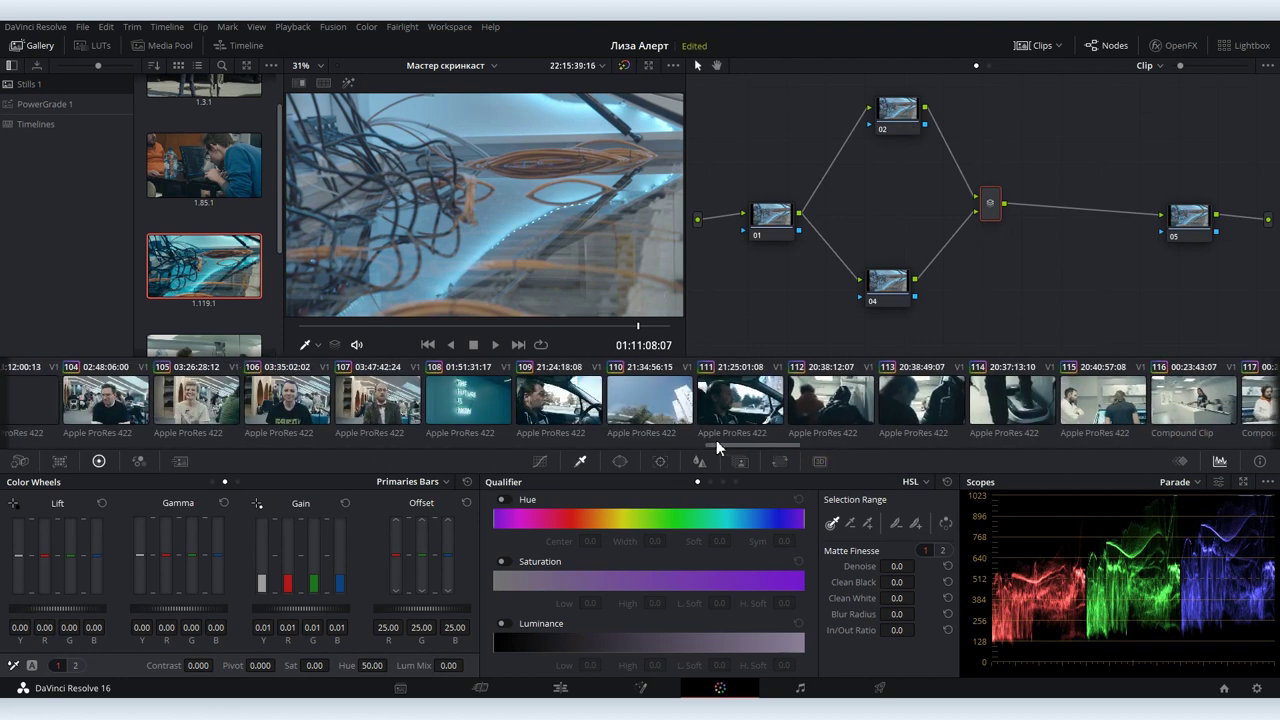
# - Grab a still of clip 109's grade into the gallery
pyautogui.click(678, 412)
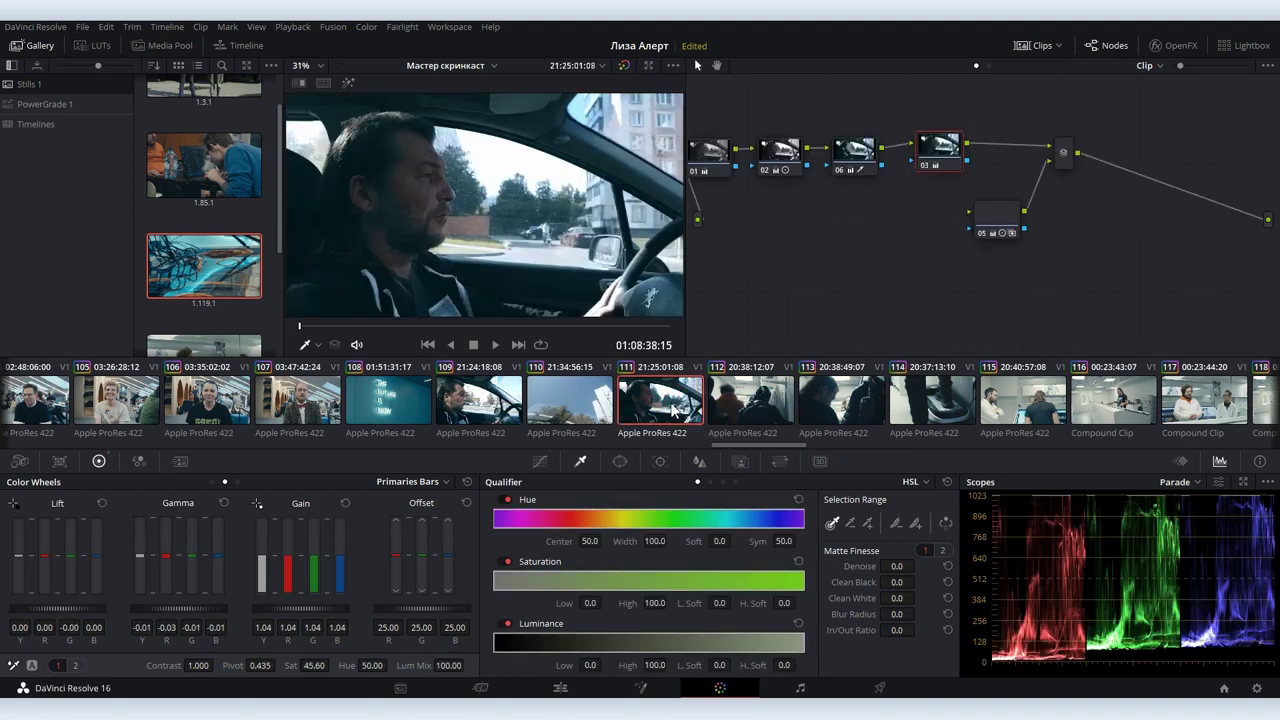
pyautogui.moveTo(362, 330); pyautogui.dragTo(486, 334)
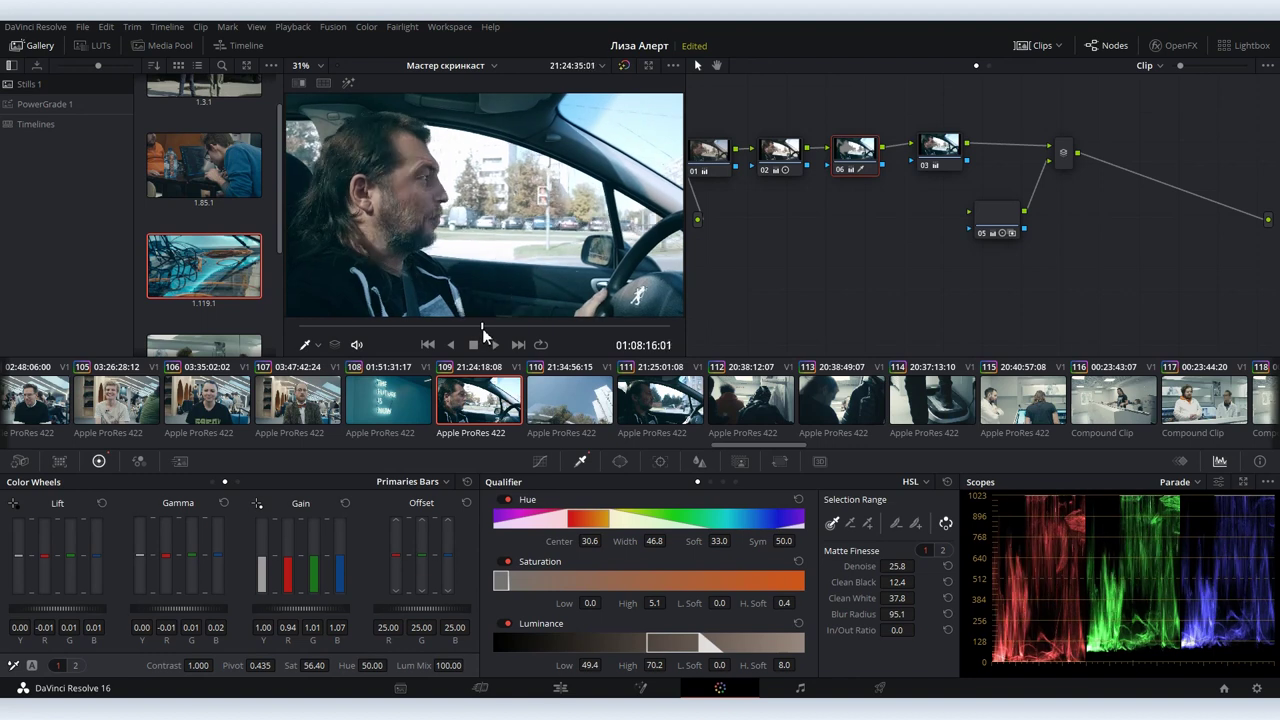
pyautogui.rightClick(408, 136)
pyautogui.click(424, 148)
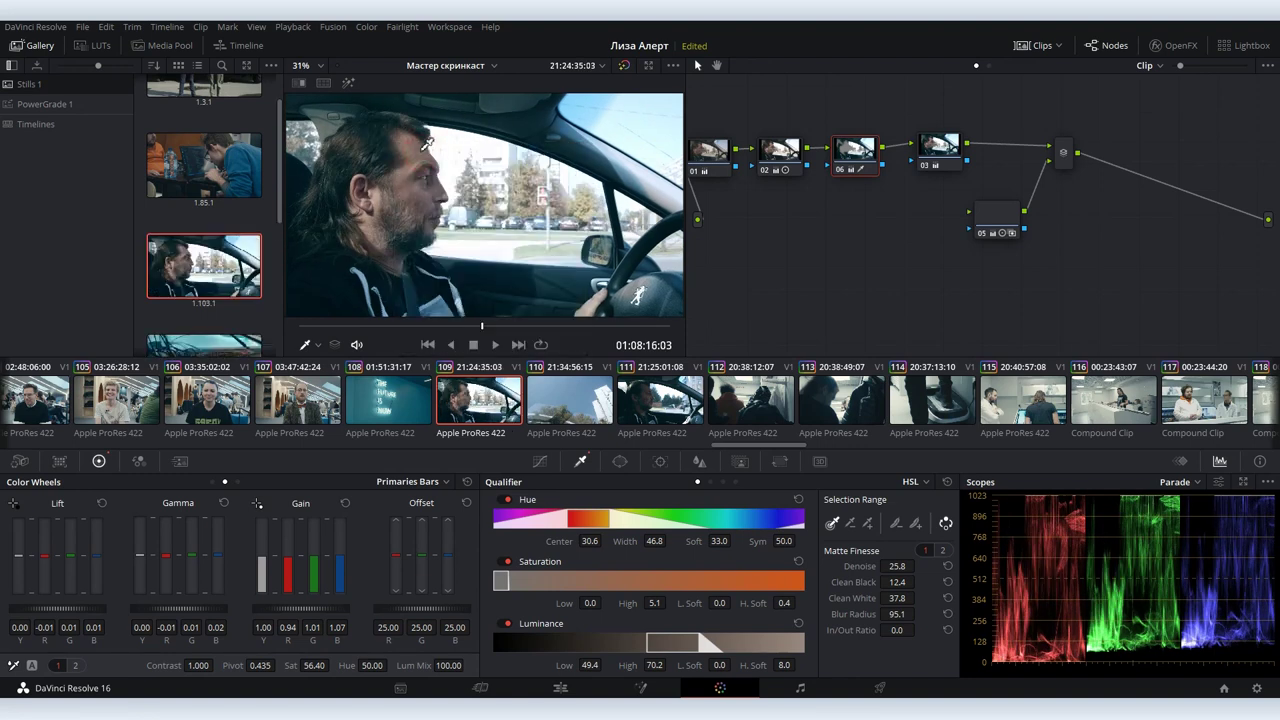
# - Delete the layer mixer, connect node 03 to the output, then reset the clip to one node 01
pyautogui.moveTo(716, 124); pyautogui.dragTo(1082, 282)
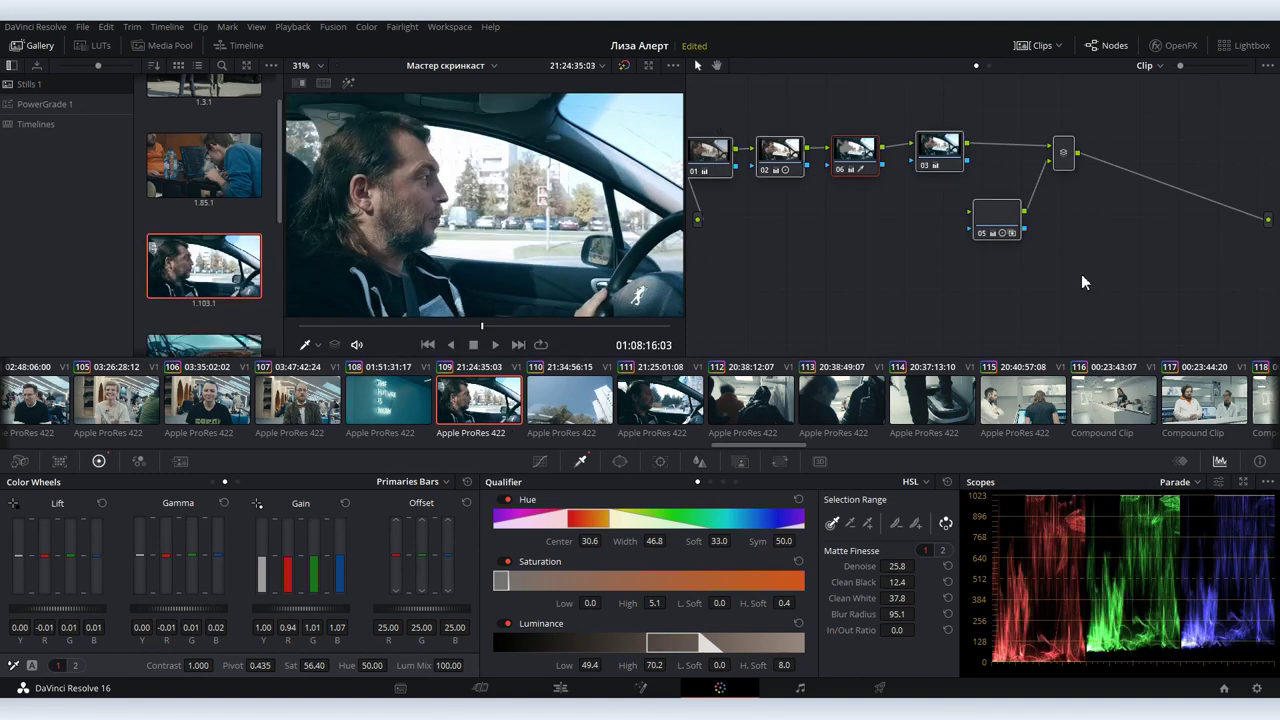
pyautogui.moveTo(929, 166); pyautogui.dragTo(1003, 166)
pyautogui.moveTo(1055, 221); pyautogui.dragTo(1035, 232)
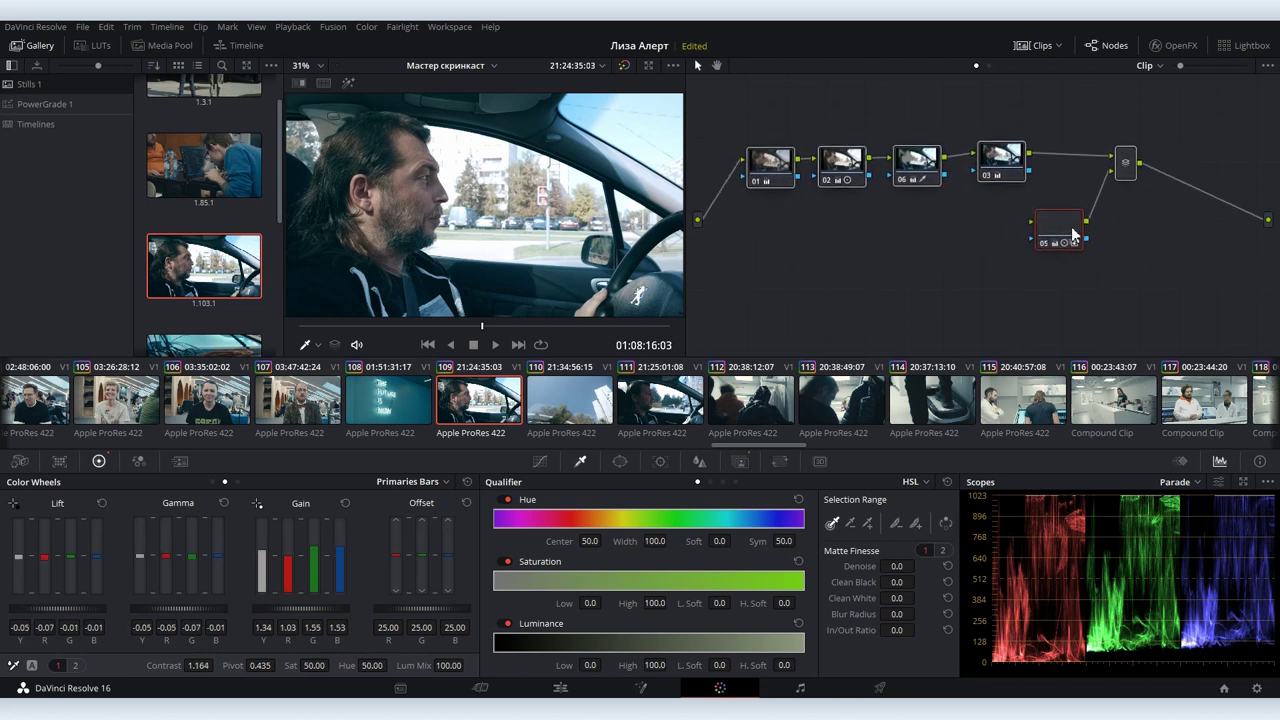
pyautogui.click(1112, 240)
pyautogui.click(1127, 162)
pyautogui.press('Delete')
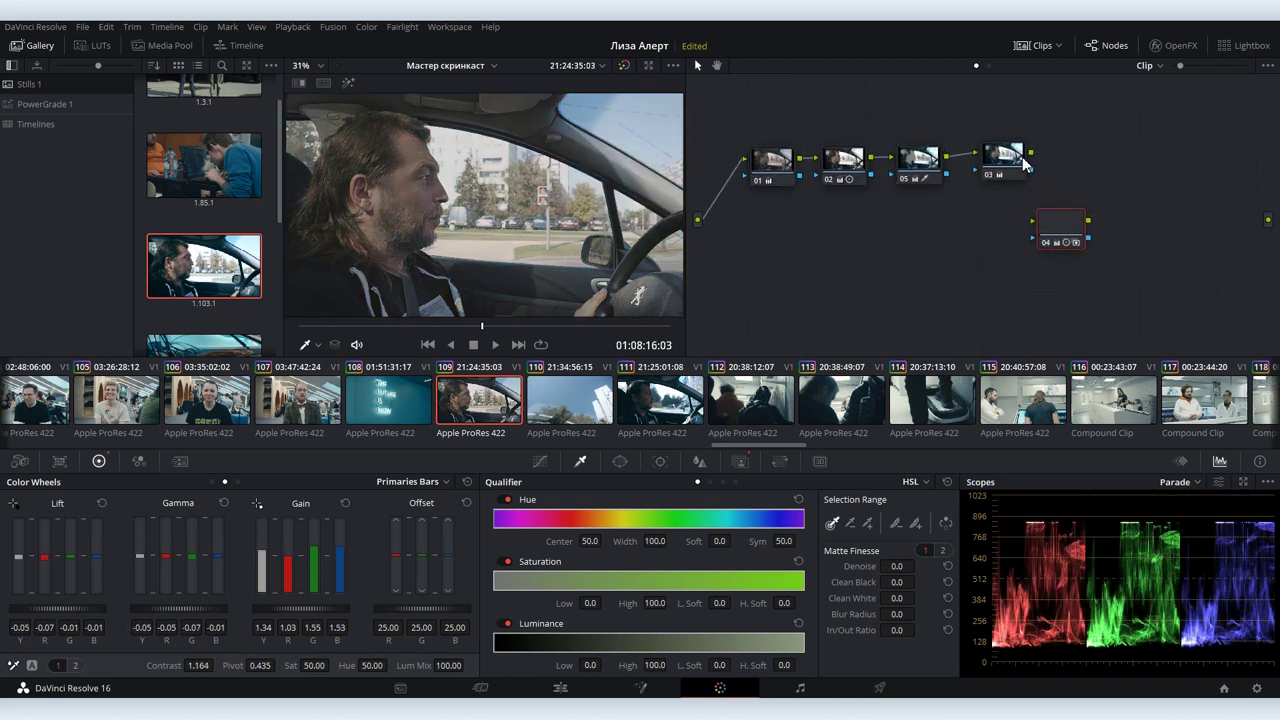
pyautogui.moveTo(1030, 154); pyautogui.dragTo(1267, 219)
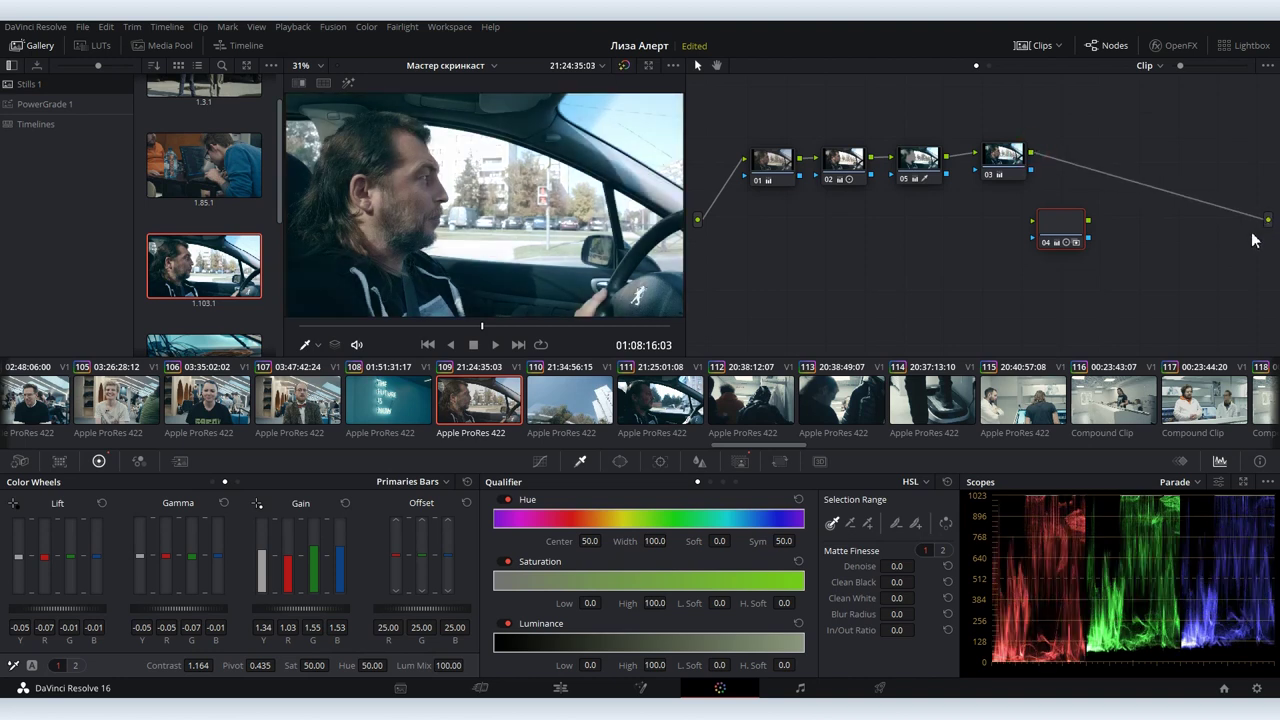
pyautogui.hotkey('ctrl', 'Home')
pyautogui.moveTo(836, 181); pyautogui.dragTo(836, 222)
# - On the first clip, delete nodes 01 and 02 and add a fresh node 01 between input and output
pyautogui.click(48, 402)
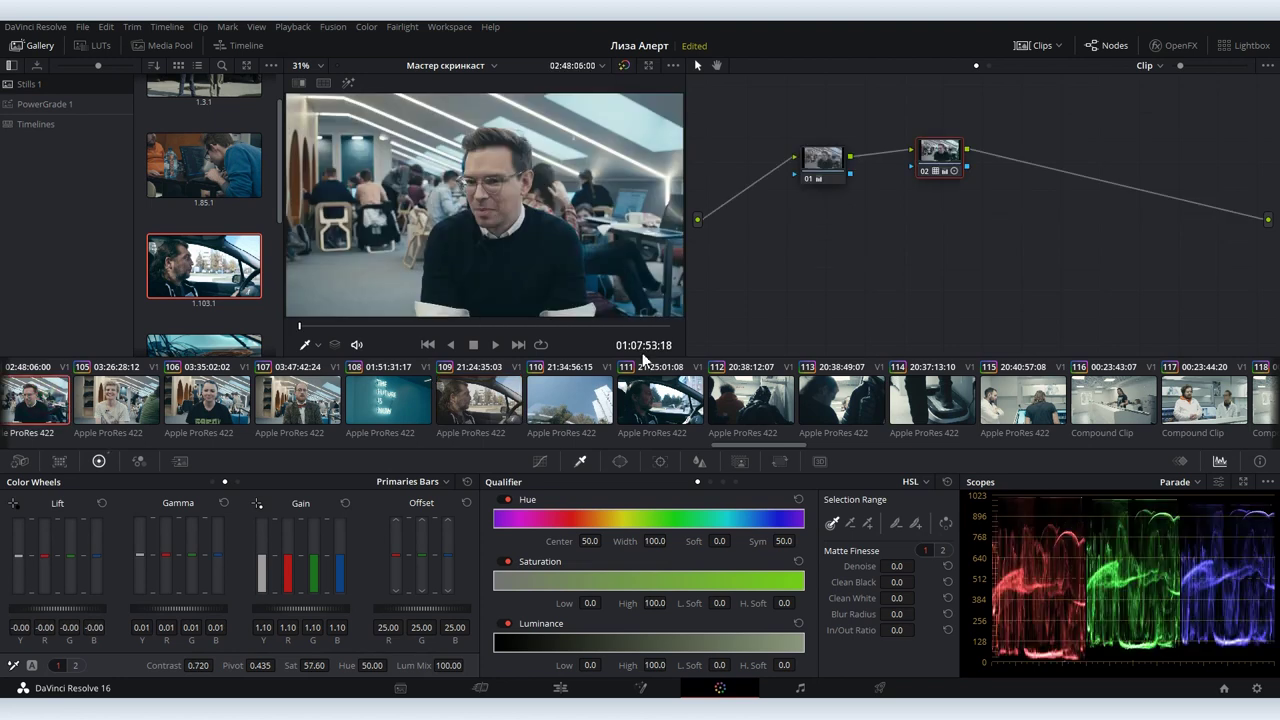
pyautogui.moveTo(817, 167); pyautogui.dragTo(796, 194)
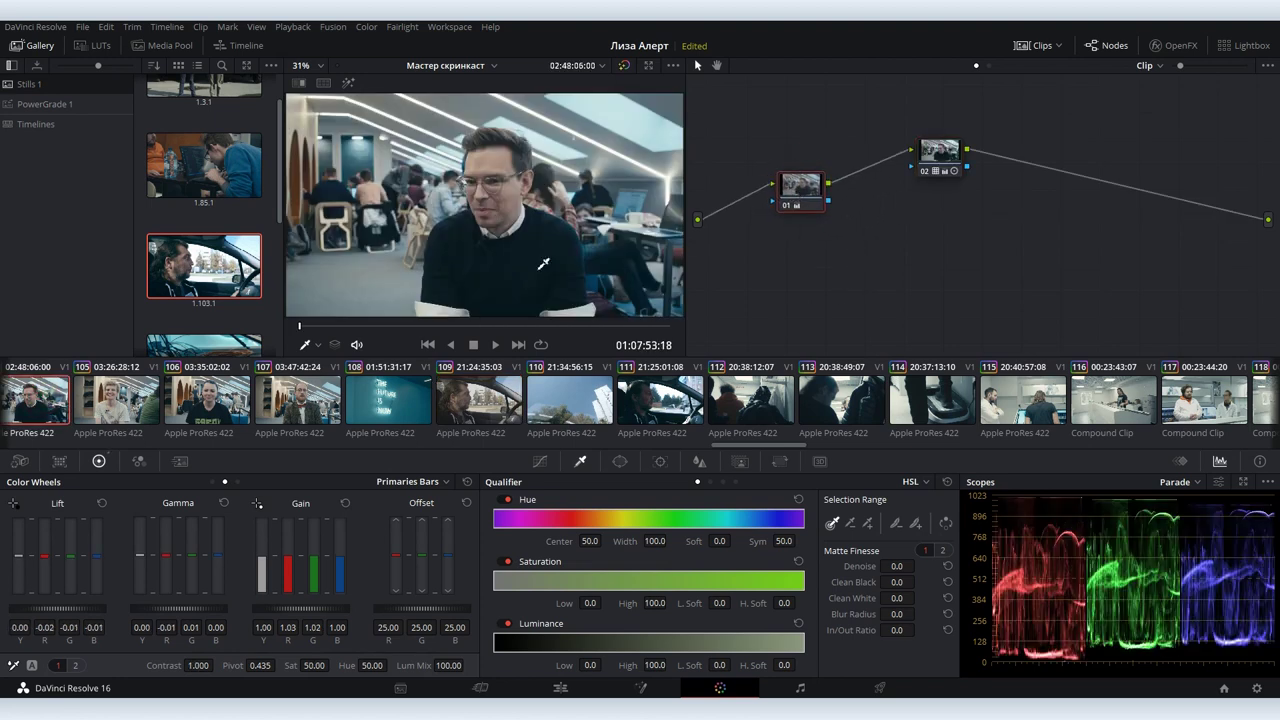
pyautogui.moveTo(336, 326)
pyautogui.mouseDown()
pyautogui.moveTo(396, 326)
pyautogui.moveTo(345, 342)
pyautogui.mouseUp()
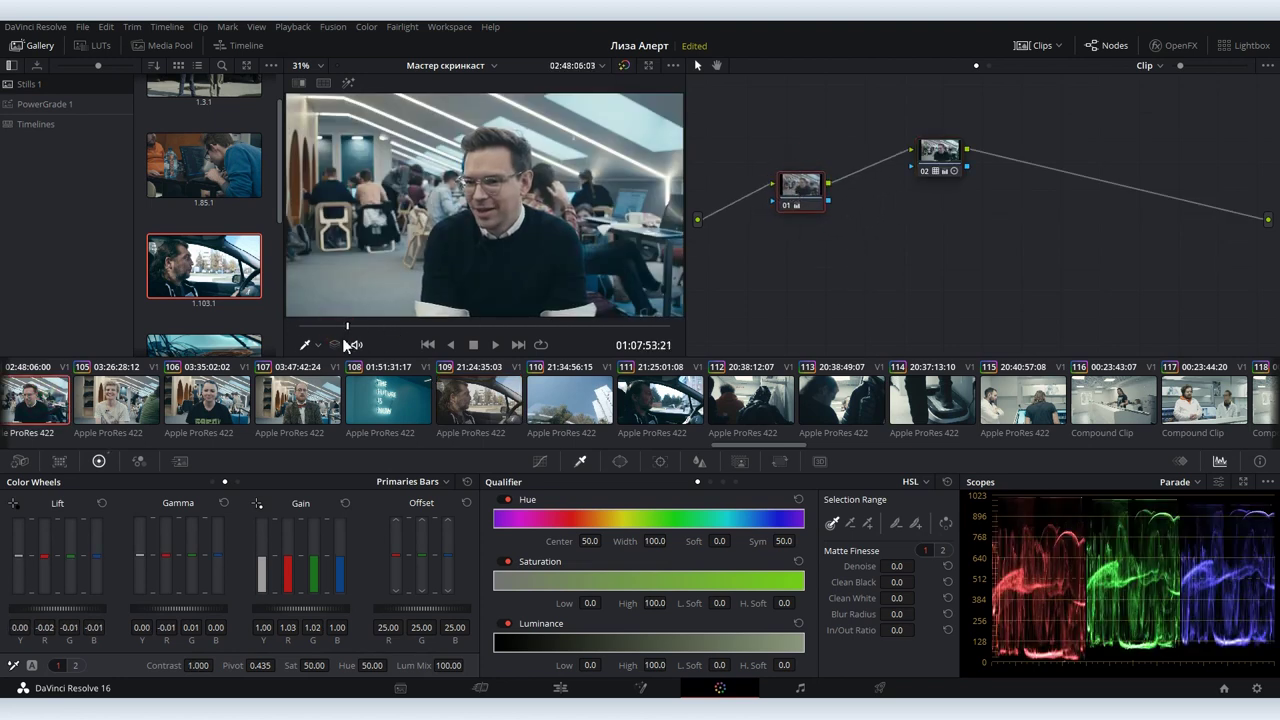
pyautogui.moveTo(759, 132); pyautogui.dragTo(1130, 263)
pyautogui.press('Delete')
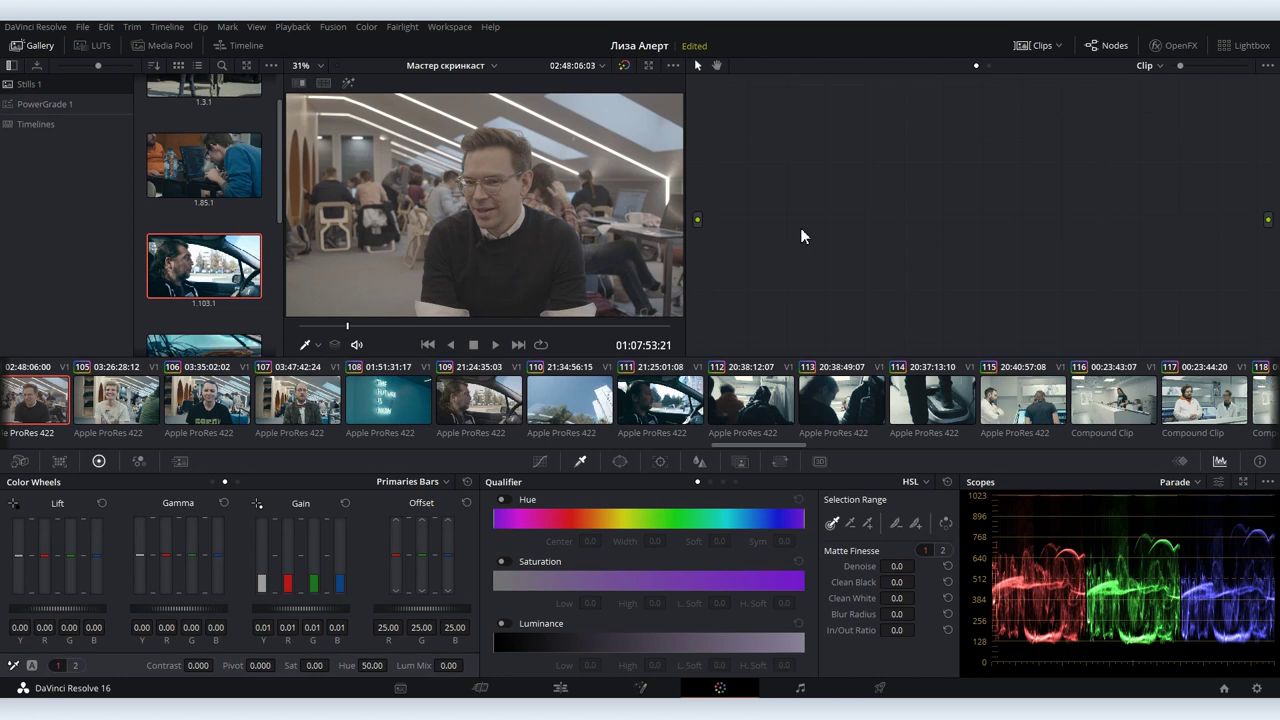
pyautogui.hotkey('alt', 's')
pyautogui.moveTo(822, 165); pyautogui.dragTo(785, 221)
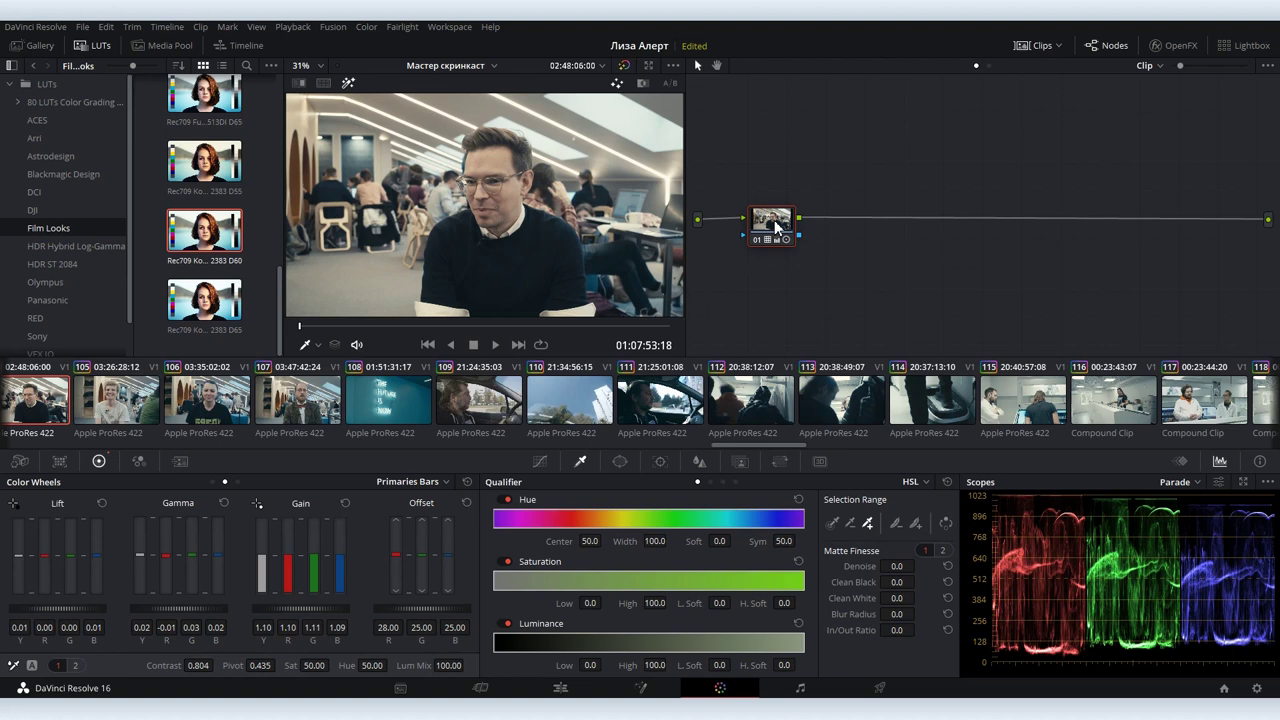
# - Add serial node 02 and a parallel node 04 beside it, arranging them above and below
pyautogui.hotkey('alt', 's')
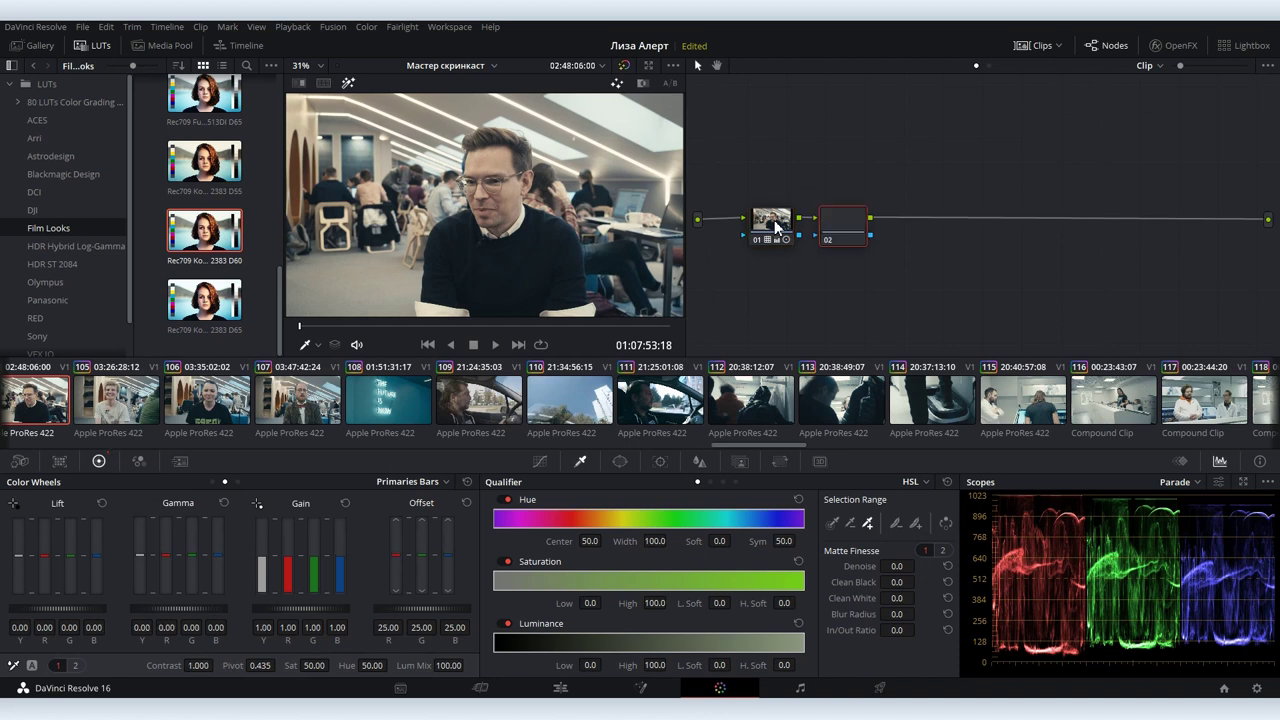
pyautogui.moveTo(832, 222); pyautogui.dragTo(856, 193)
pyautogui.rightClick(857, 194)
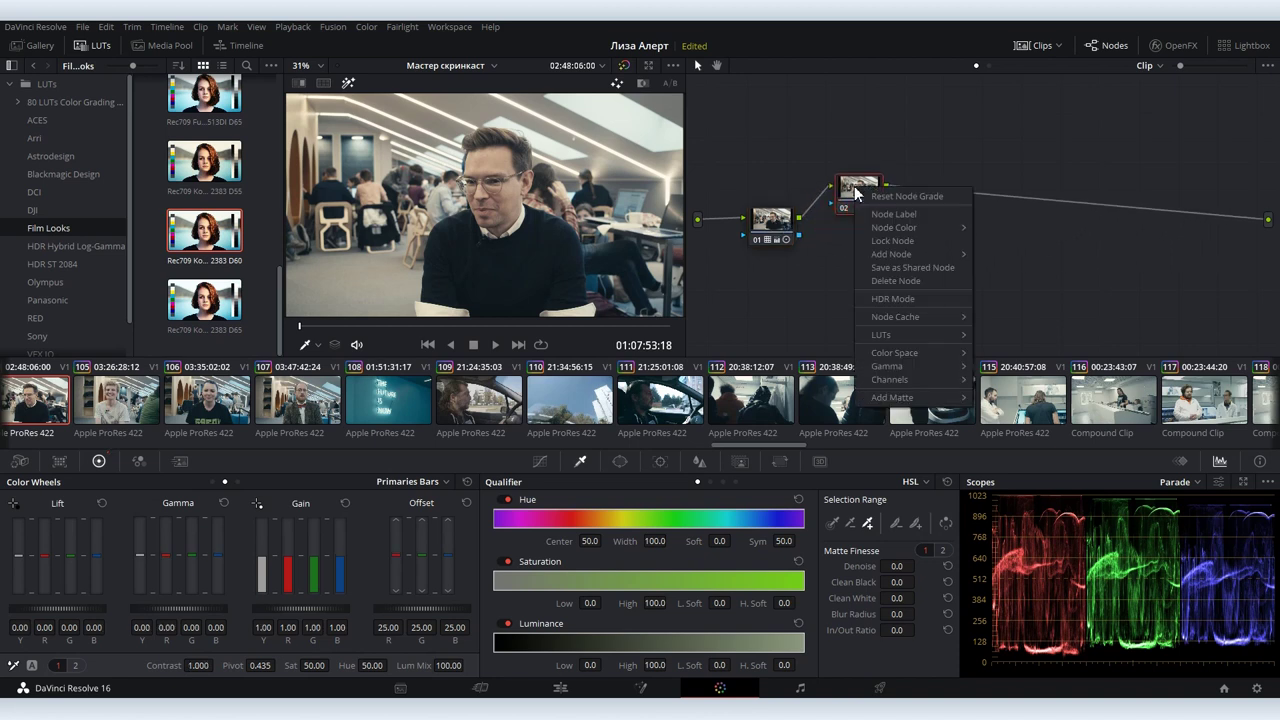
pyautogui.moveTo(884, 256)
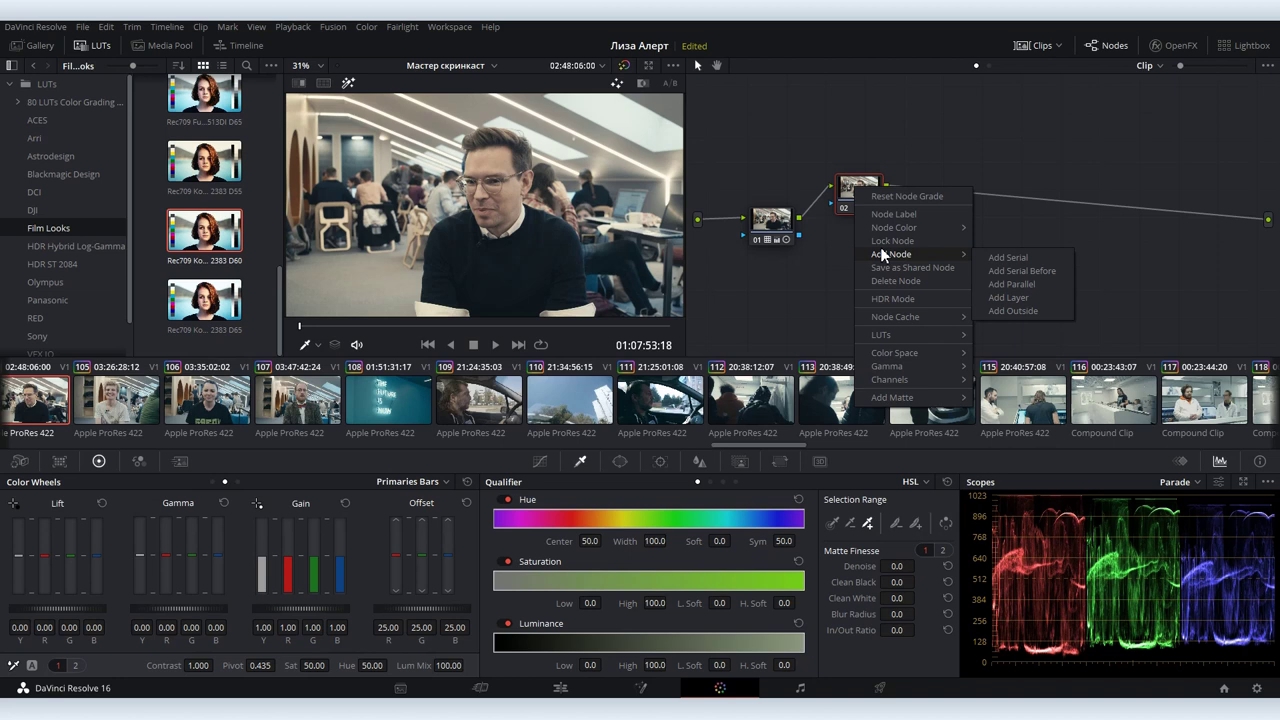
pyautogui.click(1011, 284)
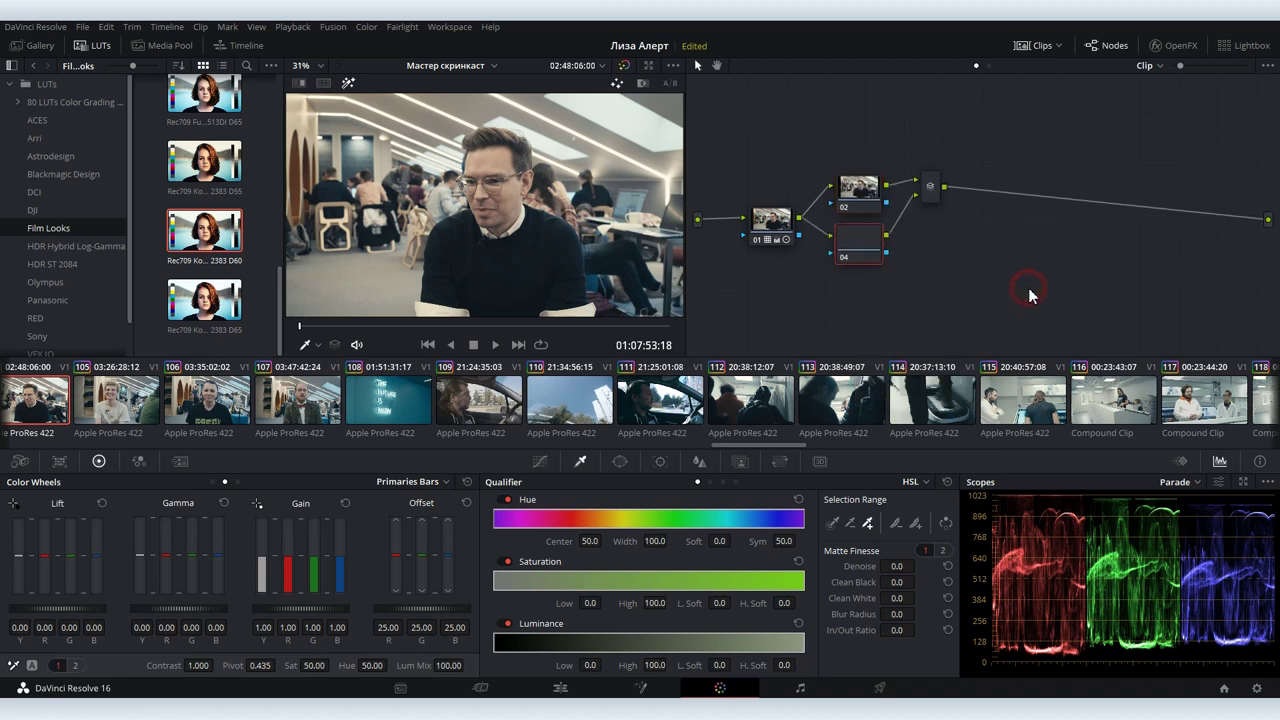
pyautogui.moveTo(857, 236); pyautogui.dragTo(862, 297)
pyautogui.moveTo(878, 140); pyautogui.dragTo(859, 133)
# - Align the mixer with node 01, turn off highlight, and add serial node 05 after it
pyautogui.click(932, 188)
pyautogui.moveTo(938, 205); pyautogui.dragTo(940, 223)
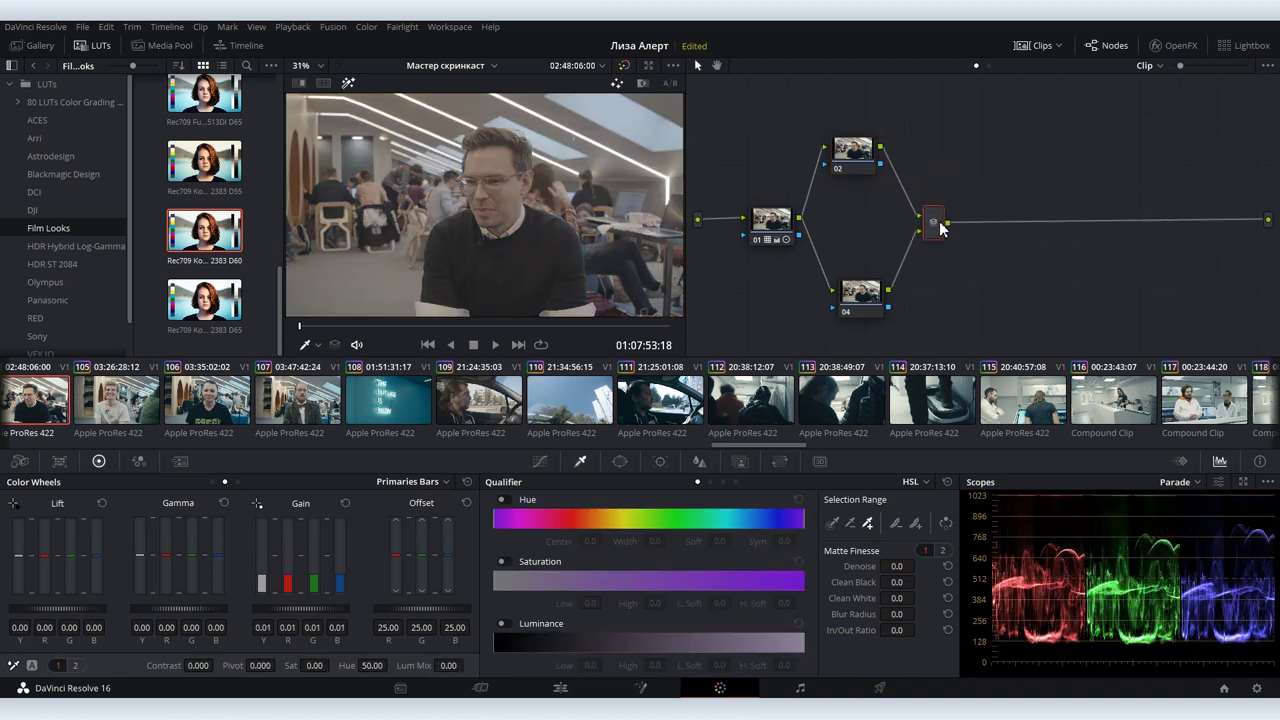
pyautogui.click(349, 83)
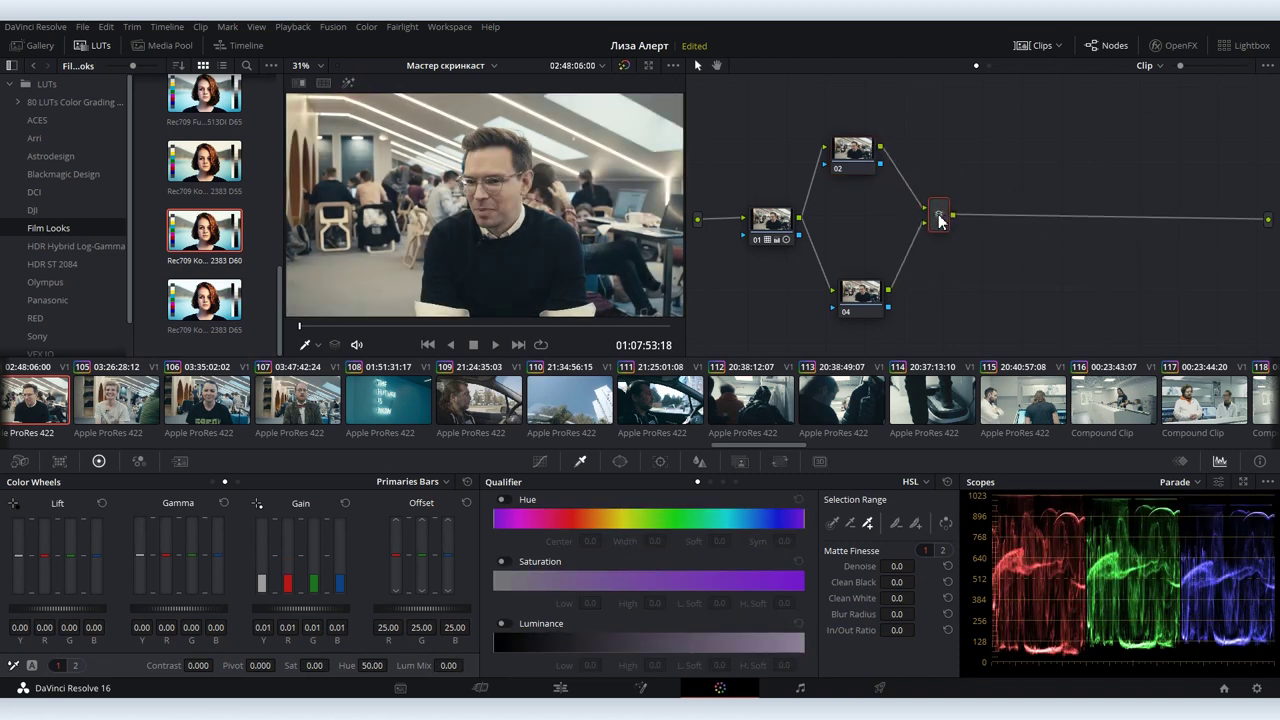
pyautogui.hotkey('alt', 's')
pyautogui.moveTo(1064, 215); pyautogui.dragTo(1097, 222)
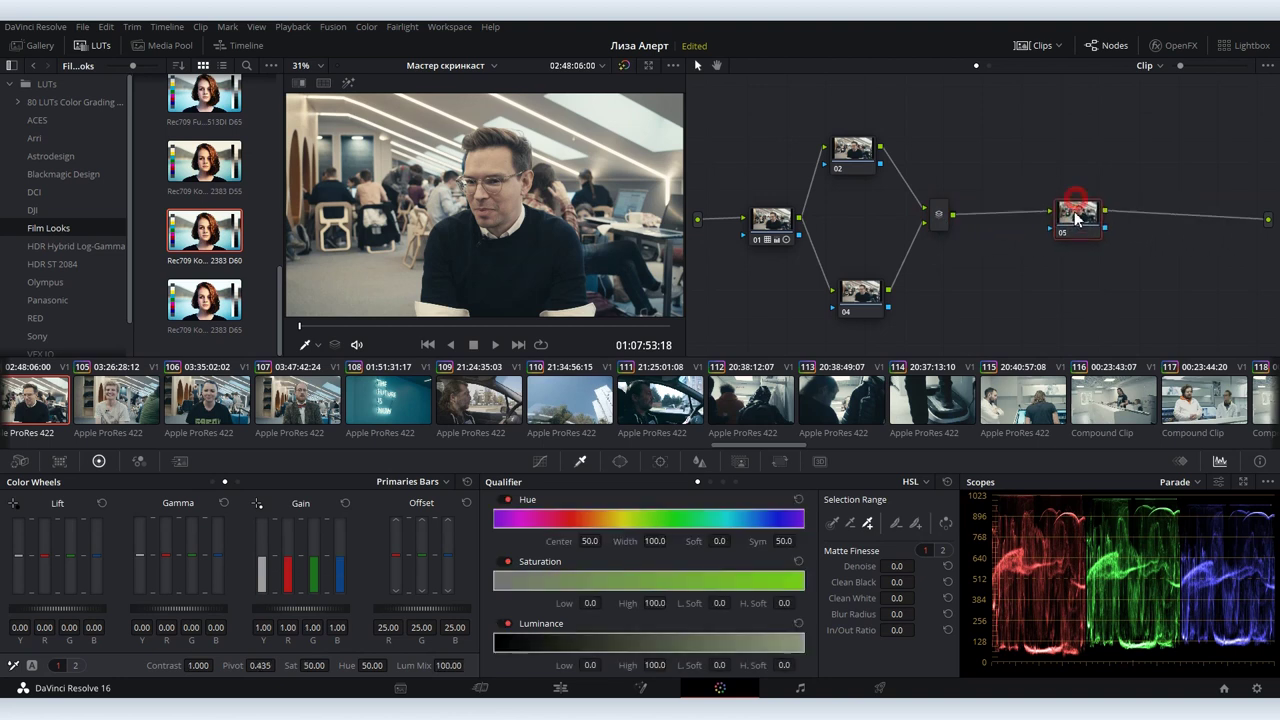
# - On node 04, raise blue offset and lower red offset for a cyan tint (-4.00/39.60/48.00)
pyautogui.click(861, 293)
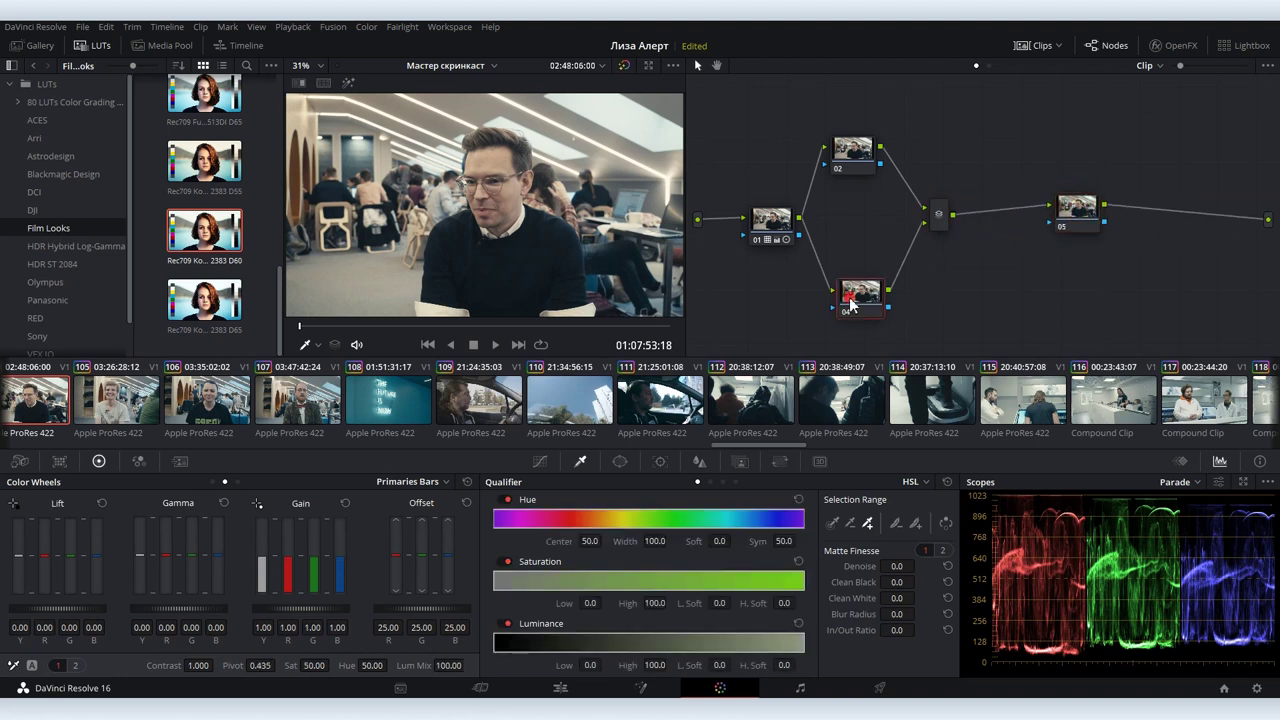
pyautogui.moveTo(855, 148); pyautogui.dragTo(865, 141)
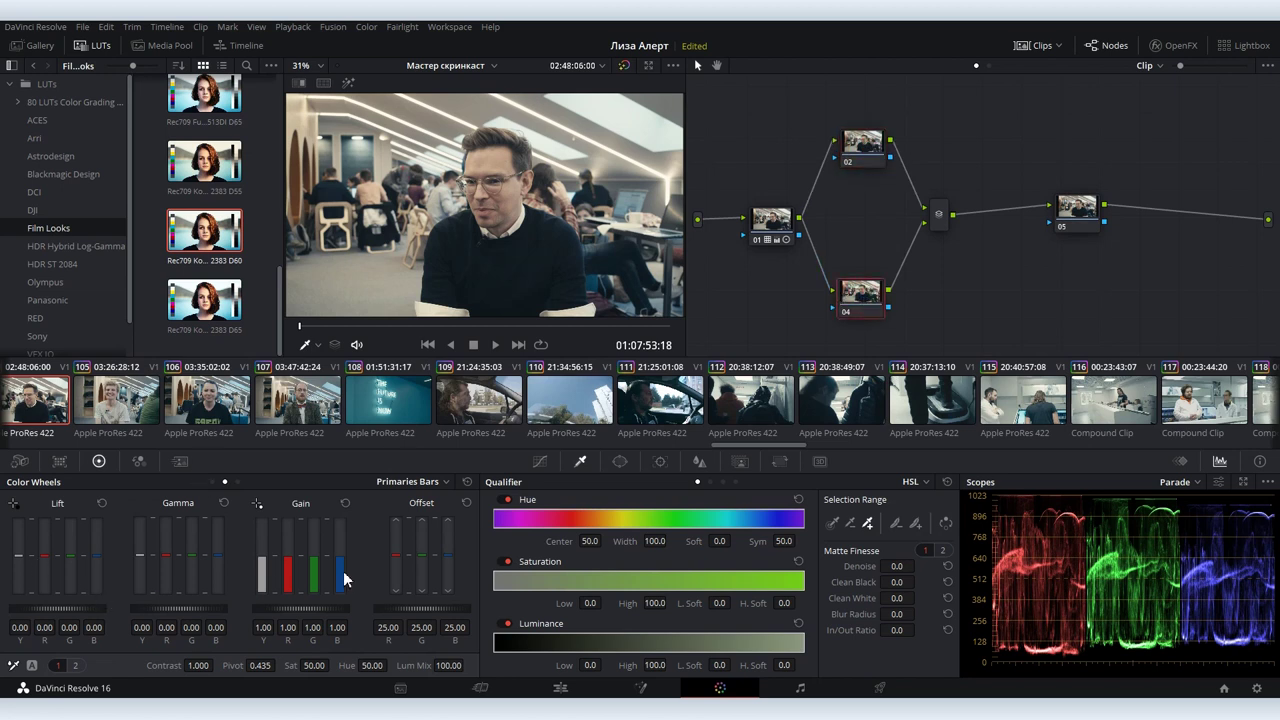
pyautogui.moveTo(447, 553)
pyautogui.mouseDown()
pyautogui.moveTo(447, 520)
pyautogui.moveTo(417, 560)
pyautogui.mouseUp()
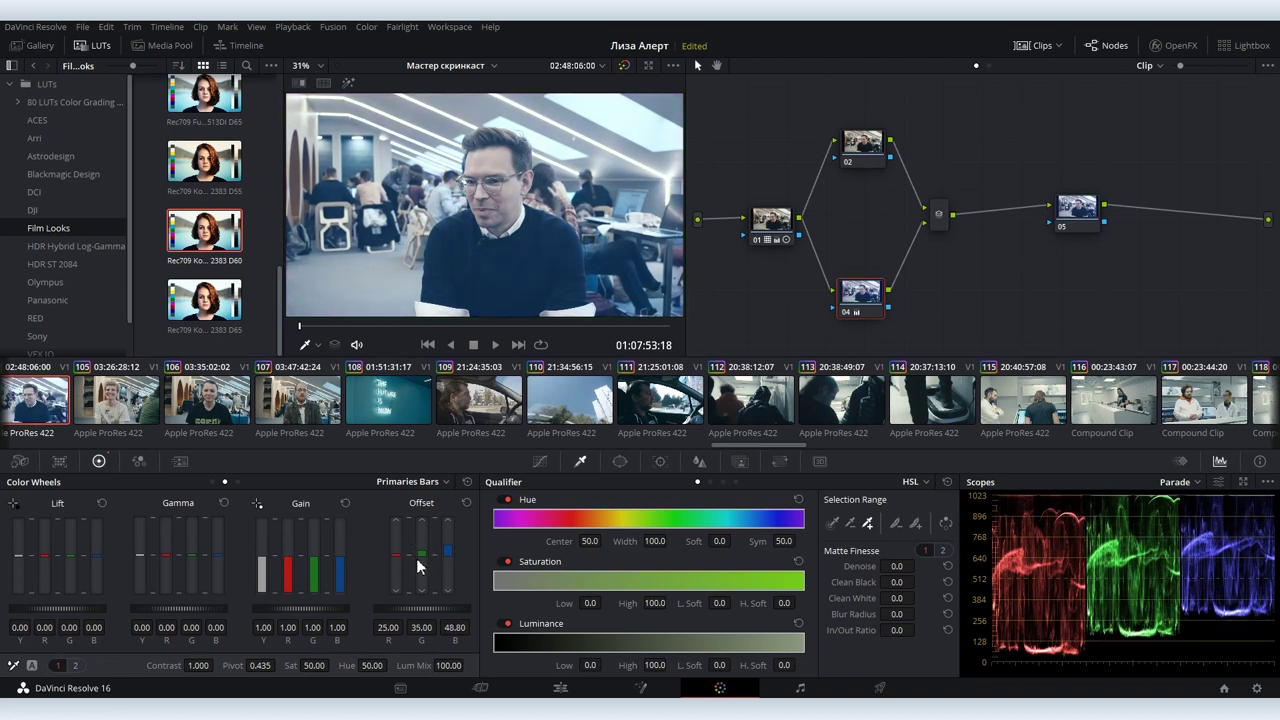
pyautogui.moveTo(396, 553)
pyautogui.mouseDown()
pyautogui.moveTo(396, 575)
pyautogui.moveTo(421, 550)
pyautogui.moveTo(448, 552)
pyautogui.mouseUp()
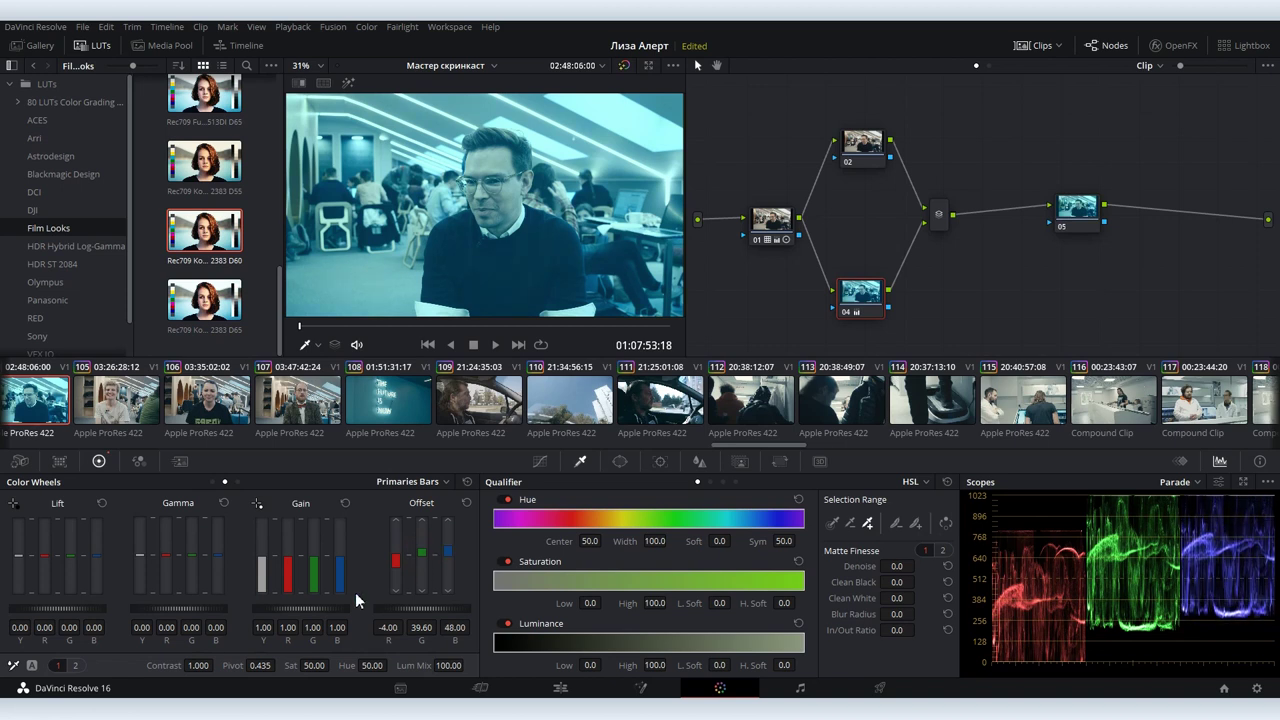
# - Darken node 04's lift and gamma slightly and raise its gain to about 1.42
pyautogui.moveTo(64, 608)
pyautogui.mouseDown()
pyautogui.moveTo(40, 608)
pyautogui.moveTo(110, 609)
pyautogui.mouseUp()
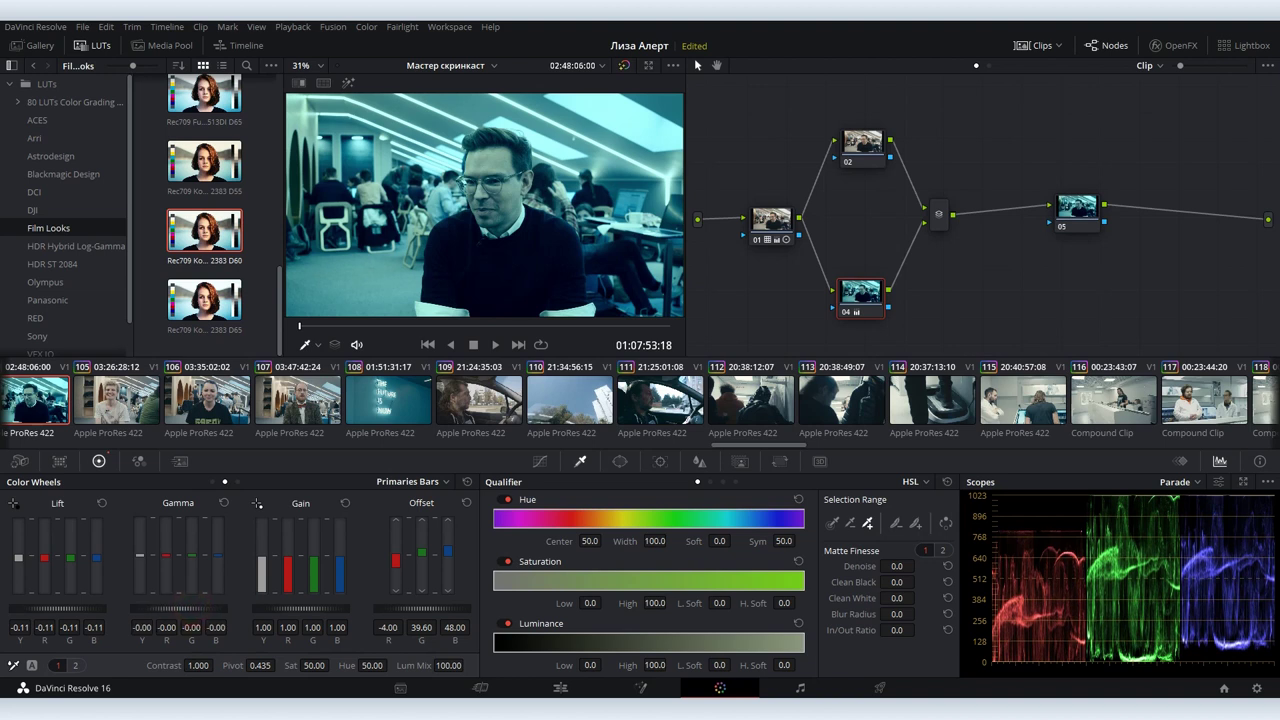
pyautogui.moveTo(190, 607); pyautogui.dragTo(175, 611)
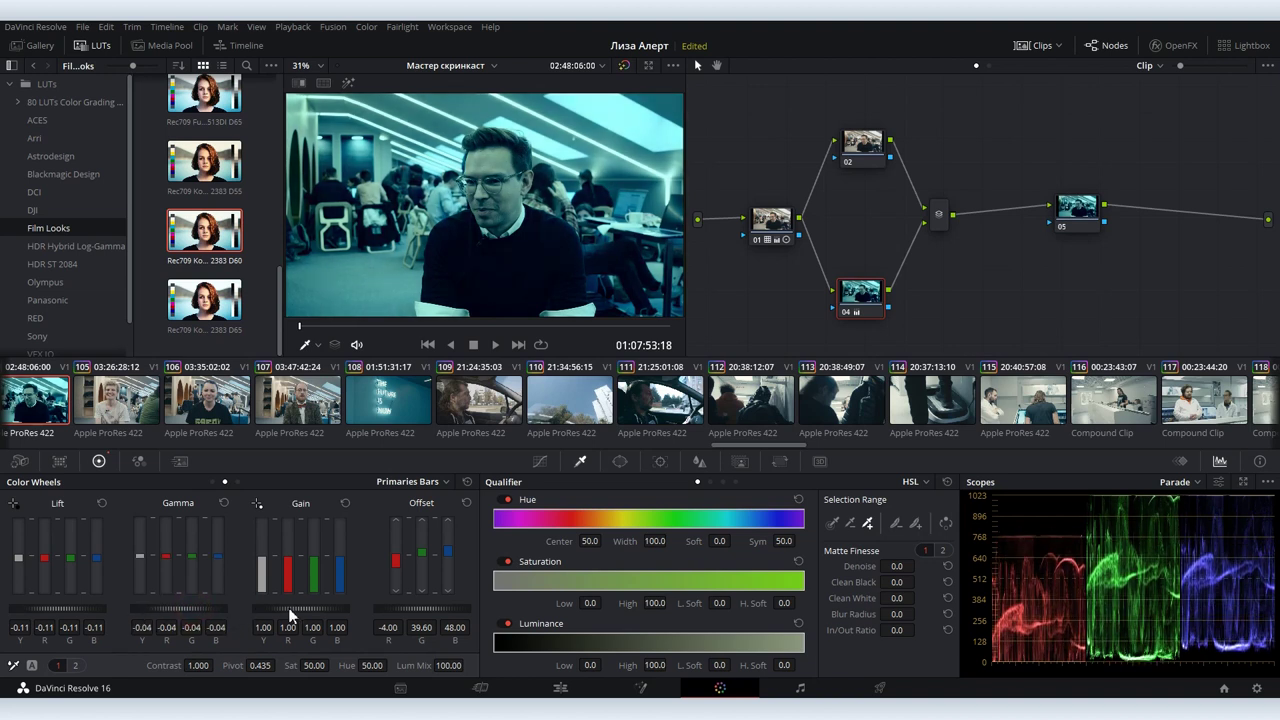
pyautogui.moveTo(290, 608); pyautogui.dragTo(335, 608)
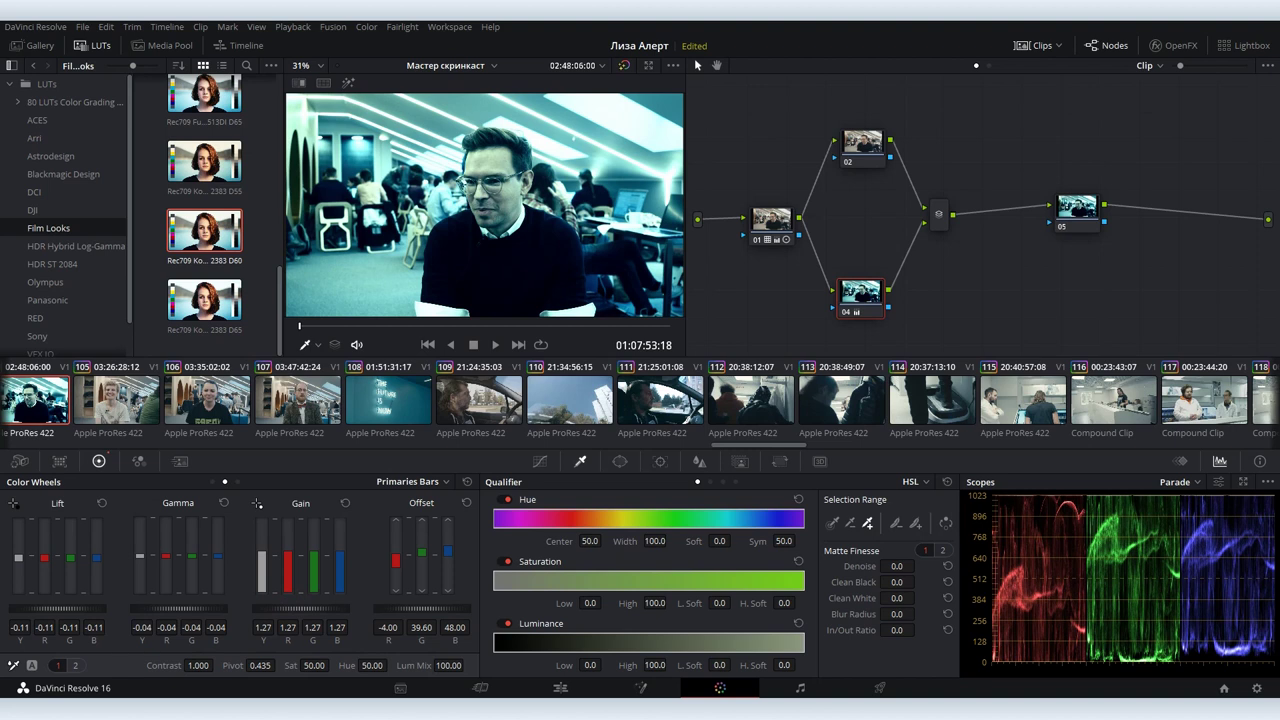
pyautogui.moveTo(290, 608); pyautogui.dragTo(326, 608)
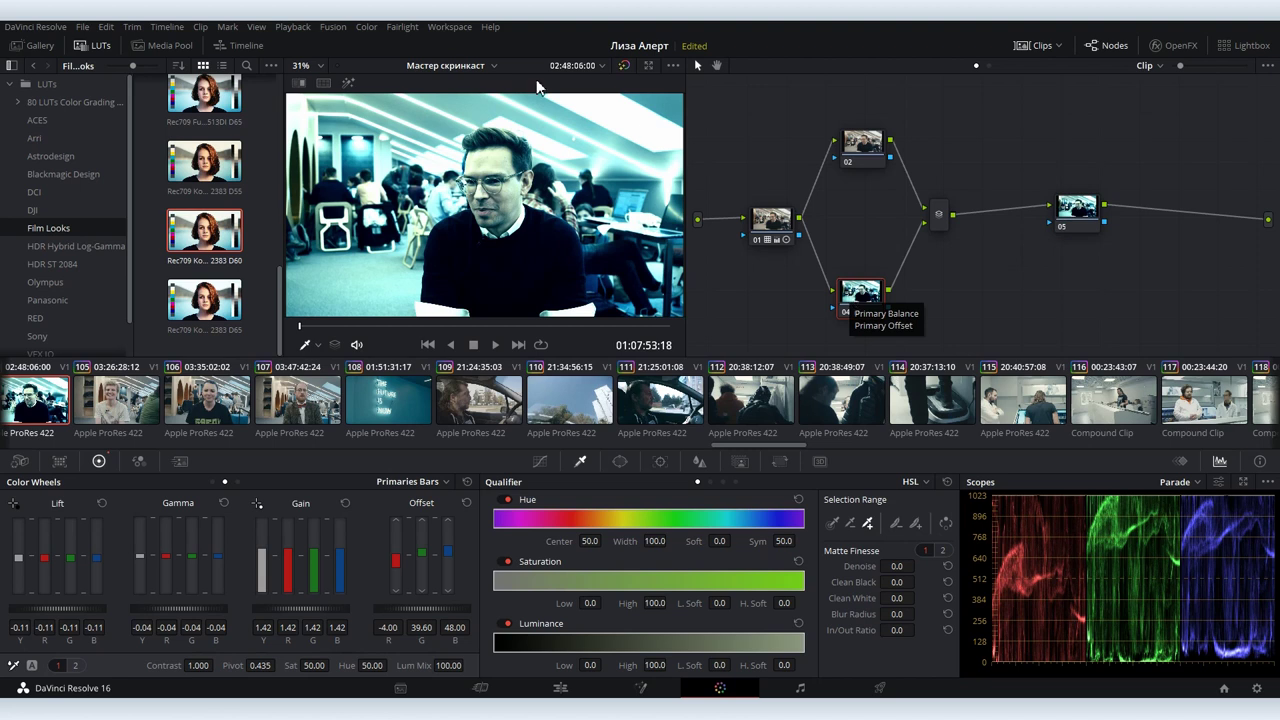
# - Turn on highlight, review nodes 02 and 05, then show node 04's Key palette
pyautogui.click(349, 83)
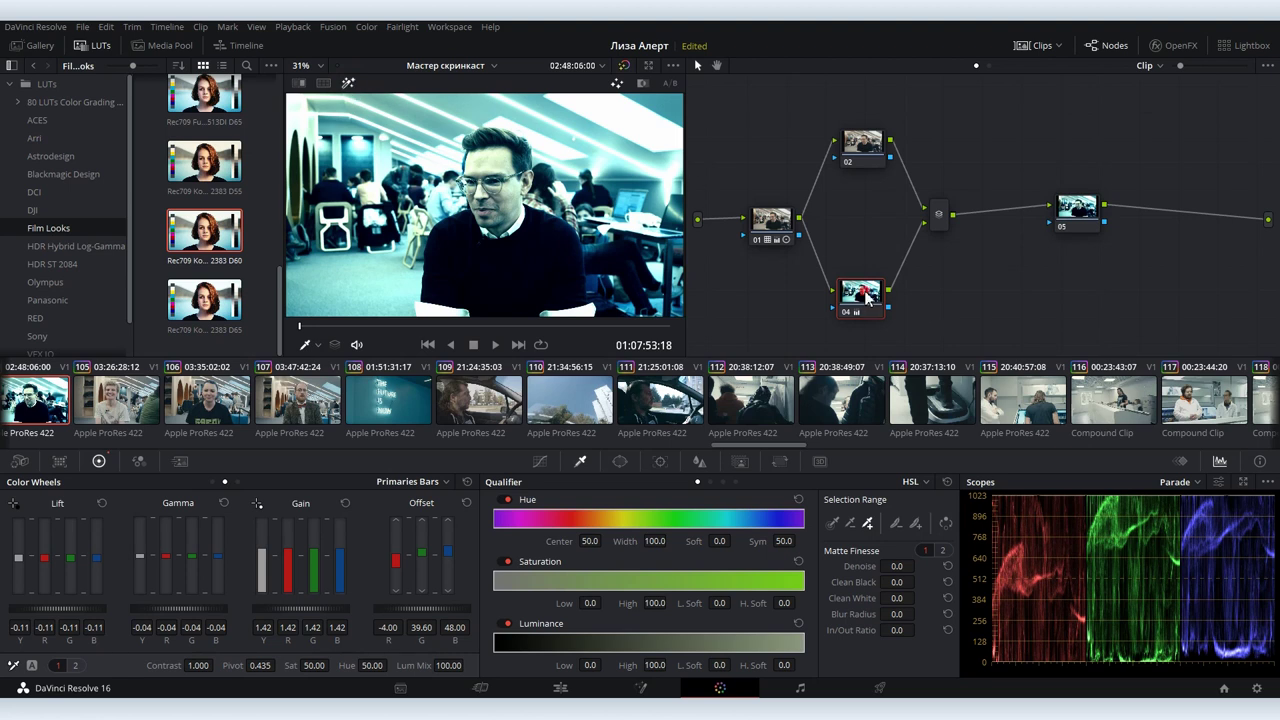
pyautogui.click(864, 141)
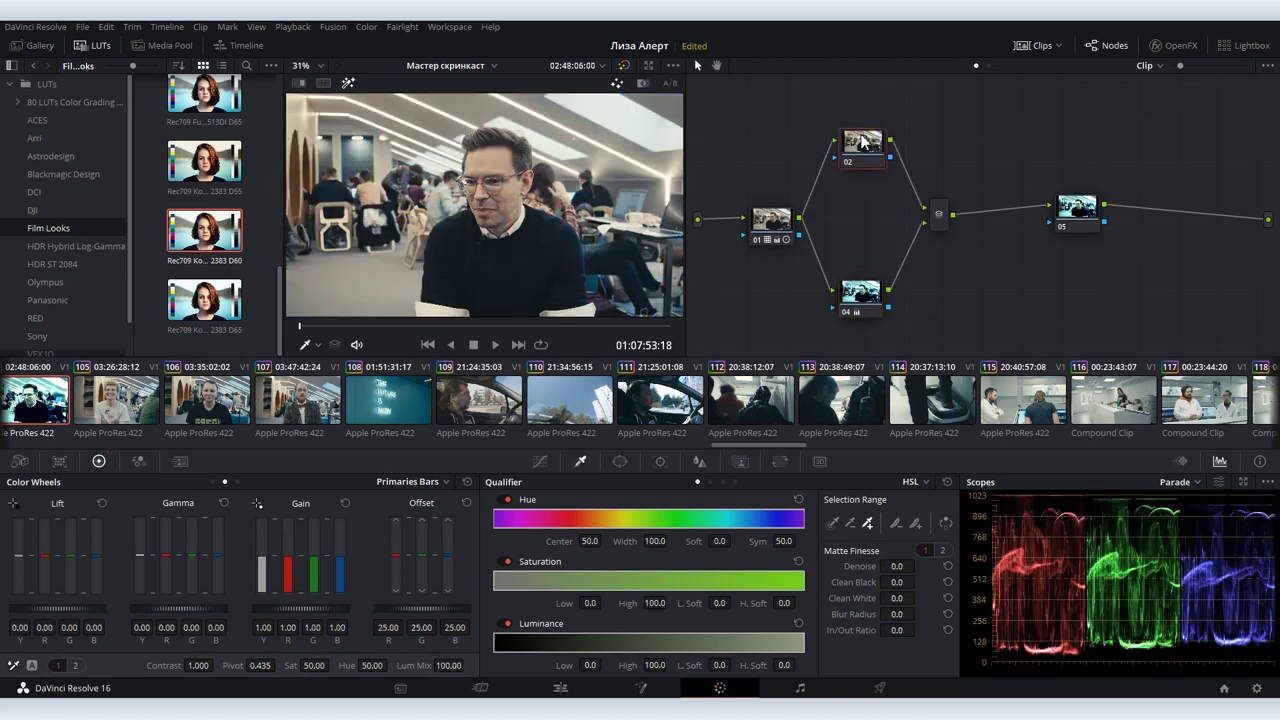
pyautogui.click(1080, 208)
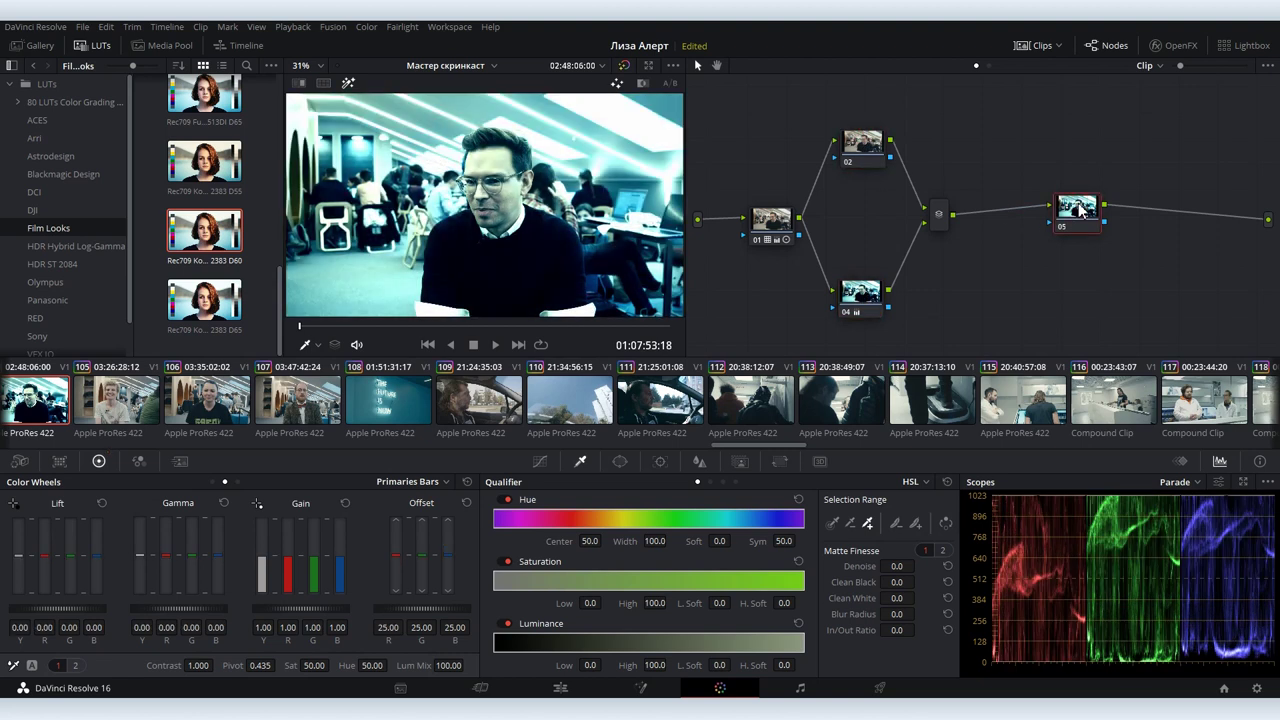
pyautogui.click(873, 294)
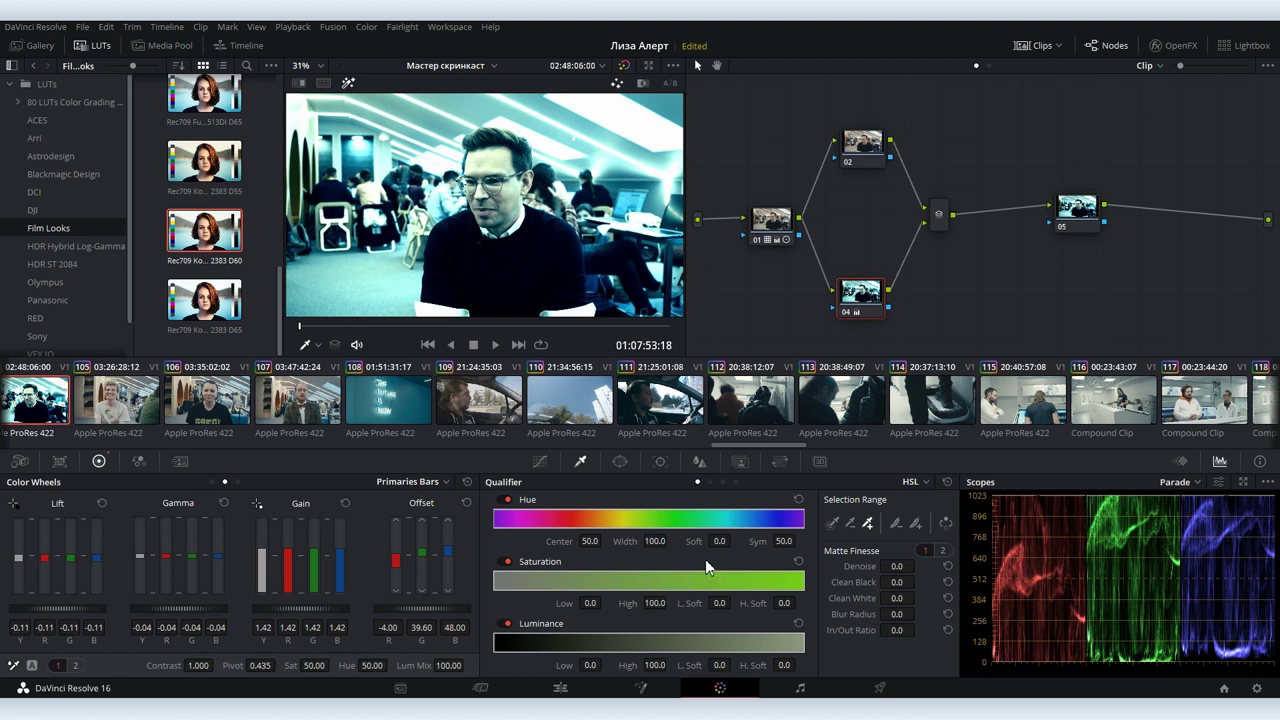
pyautogui.click(742, 460)
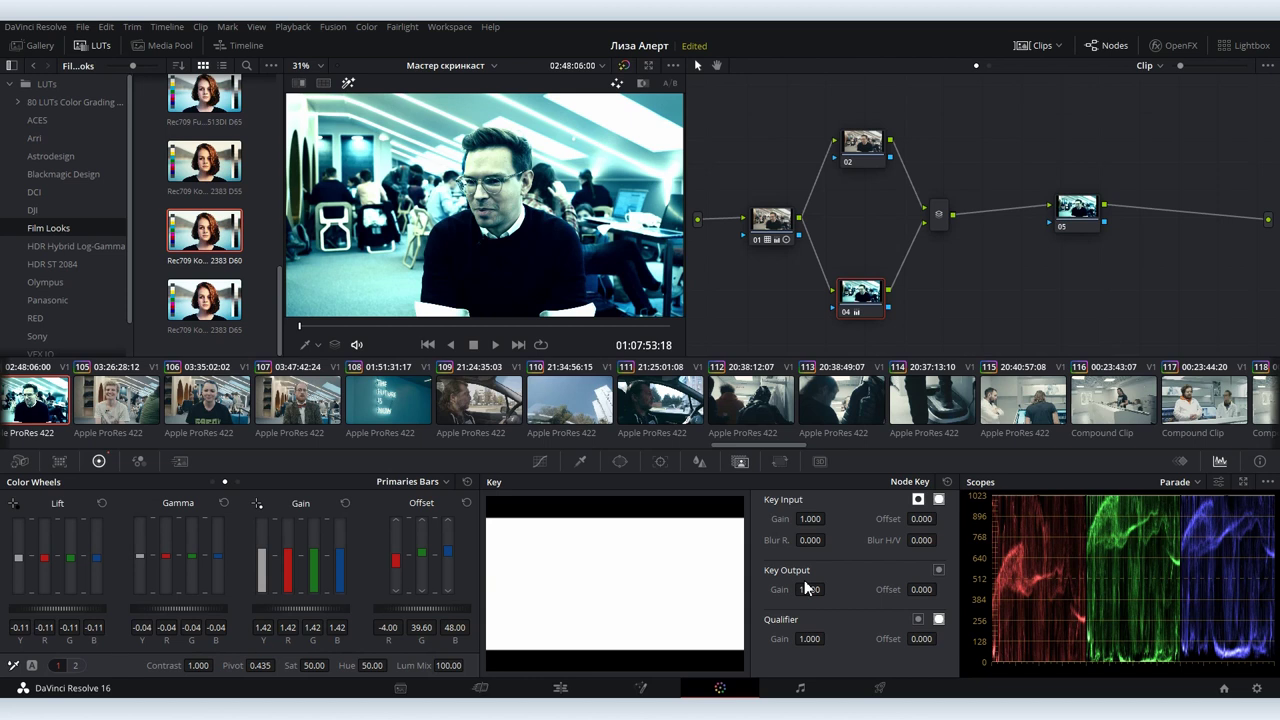
# - Set node 04's Key Output gain to 0.228 and offset to -0.097, then turn off highlight
pyautogui.moveTo(806, 589)
pyautogui.mouseDown()
pyautogui.moveTo(770, 589)
pyautogui.moveTo(818, 589)
pyautogui.mouseUp()
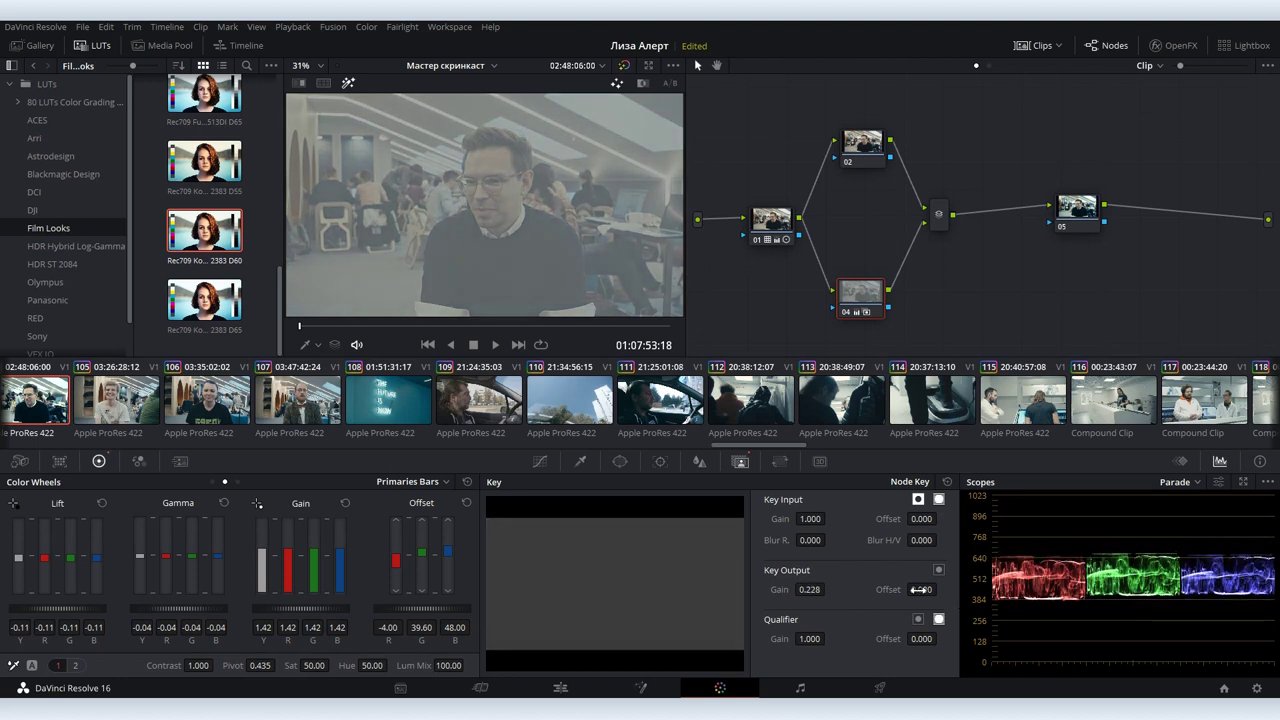
pyautogui.moveTo(917, 590); pyautogui.dragTo(906, 590)
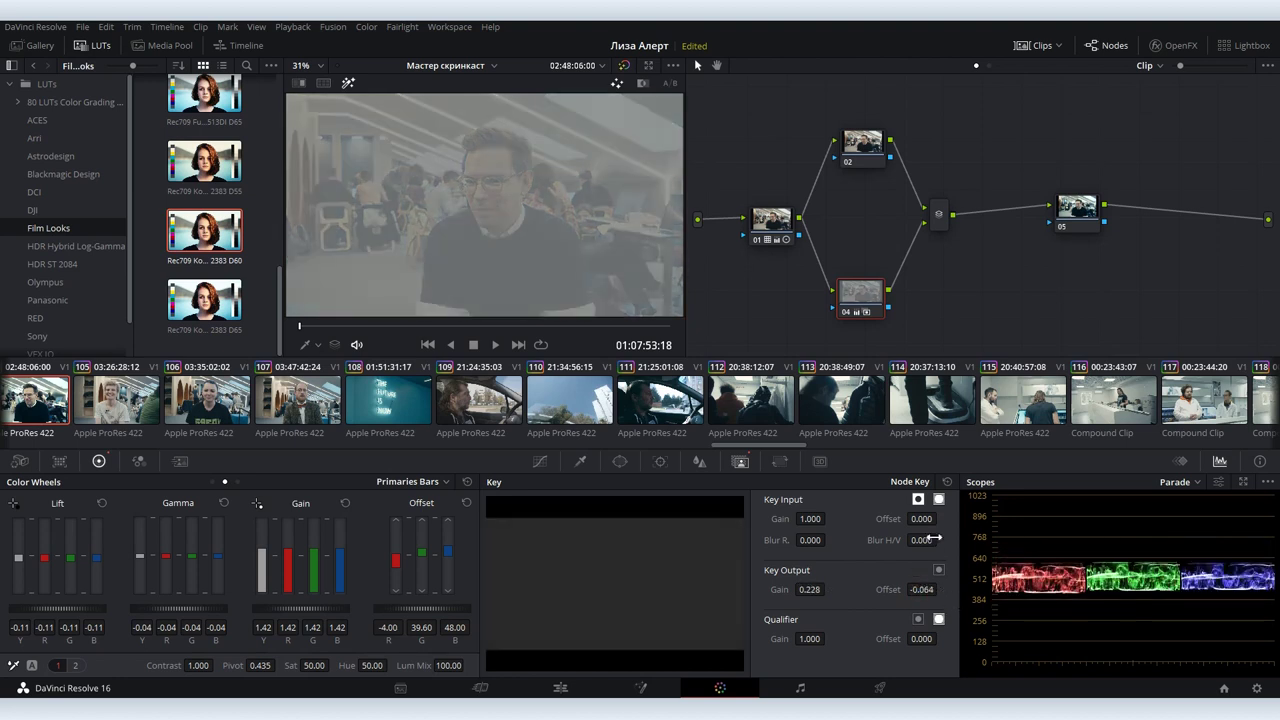
pyautogui.click(346, 81)
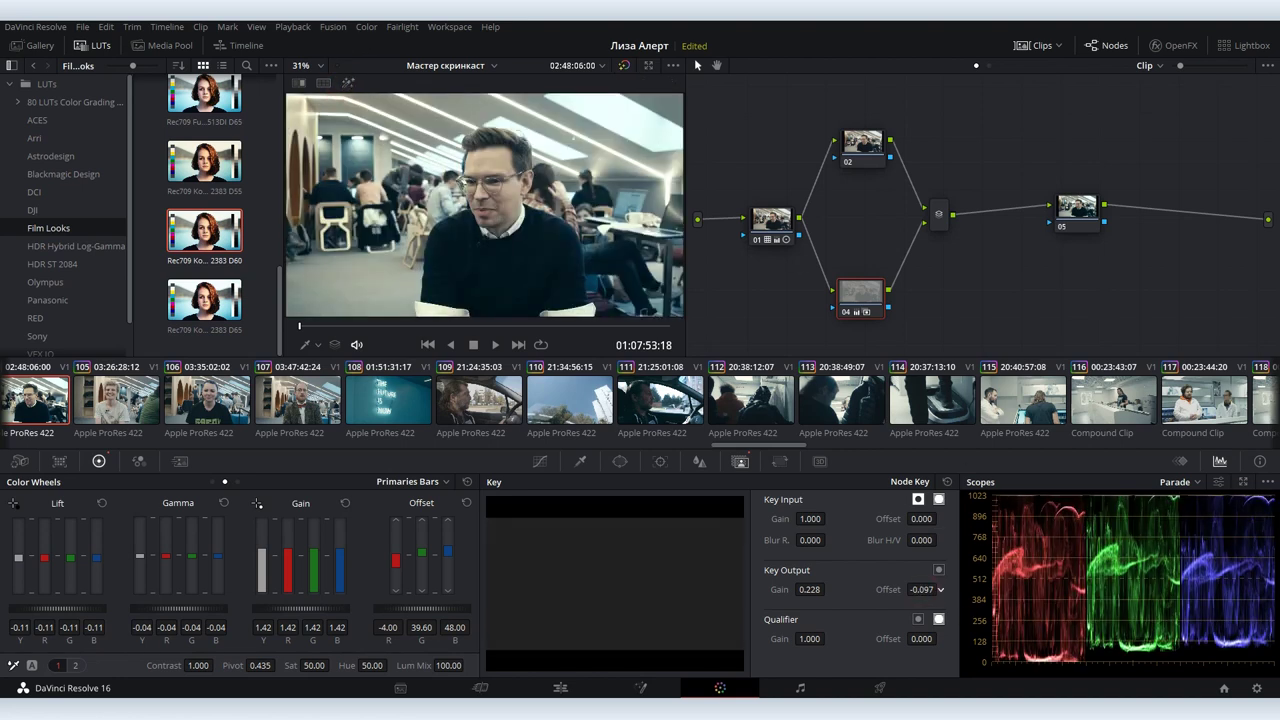
pyautogui.click(863, 160)
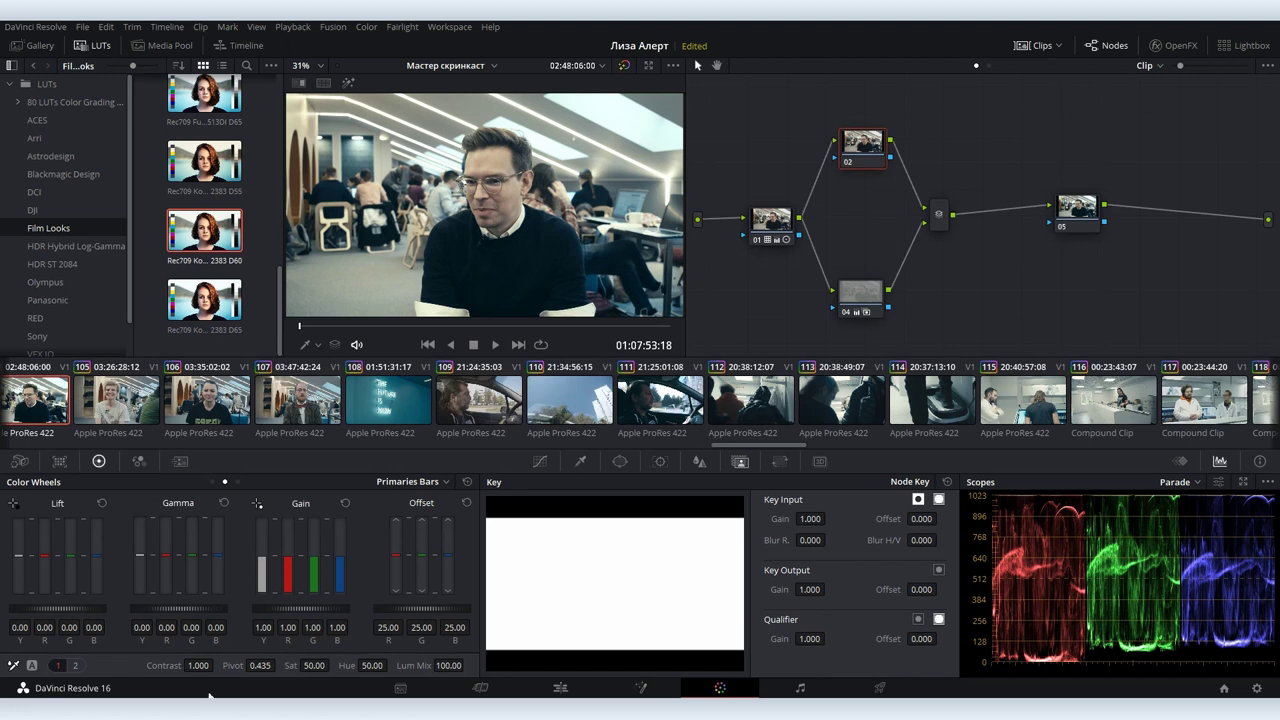
# - Raise node 02's saturation to 55.60, then review the grades on nodes 05 and 01
pyautogui.moveTo(313, 665); pyautogui.dragTo(333, 666)
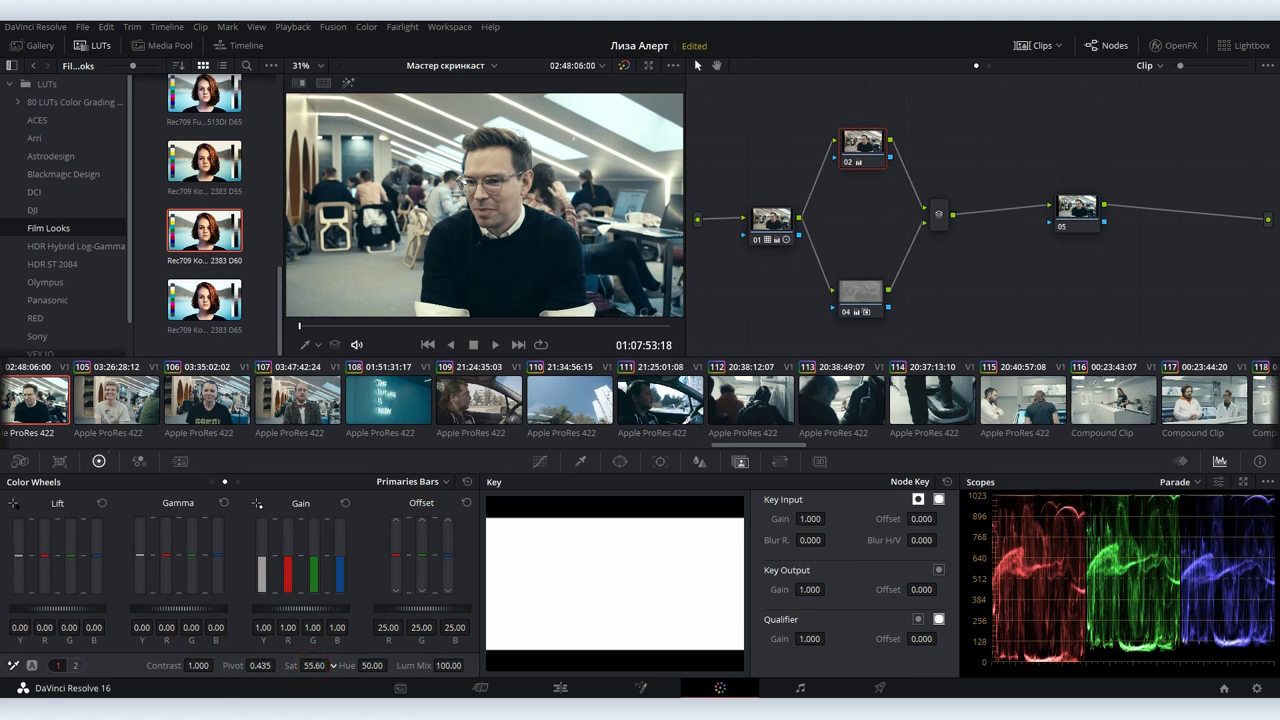
pyautogui.click(348, 82)
pyautogui.click(1077, 207)
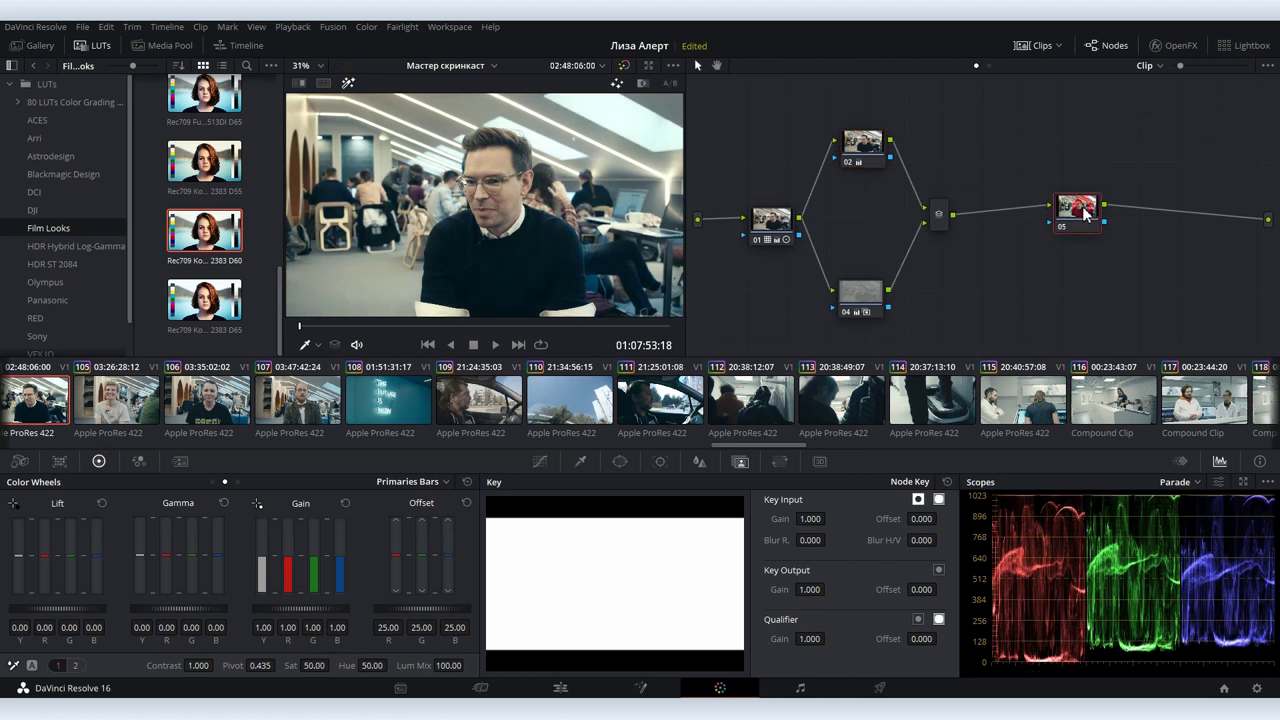
pyautogui.click(768, 222)
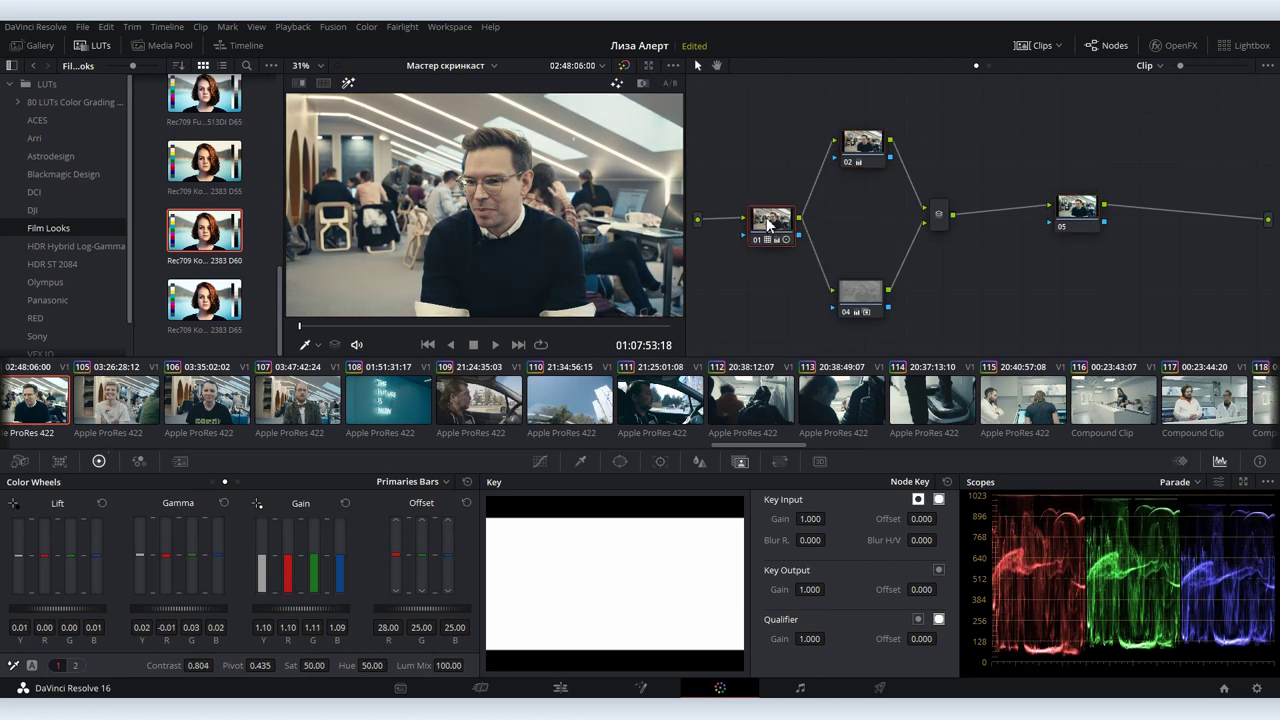
pyautogui.click(1077, 210)
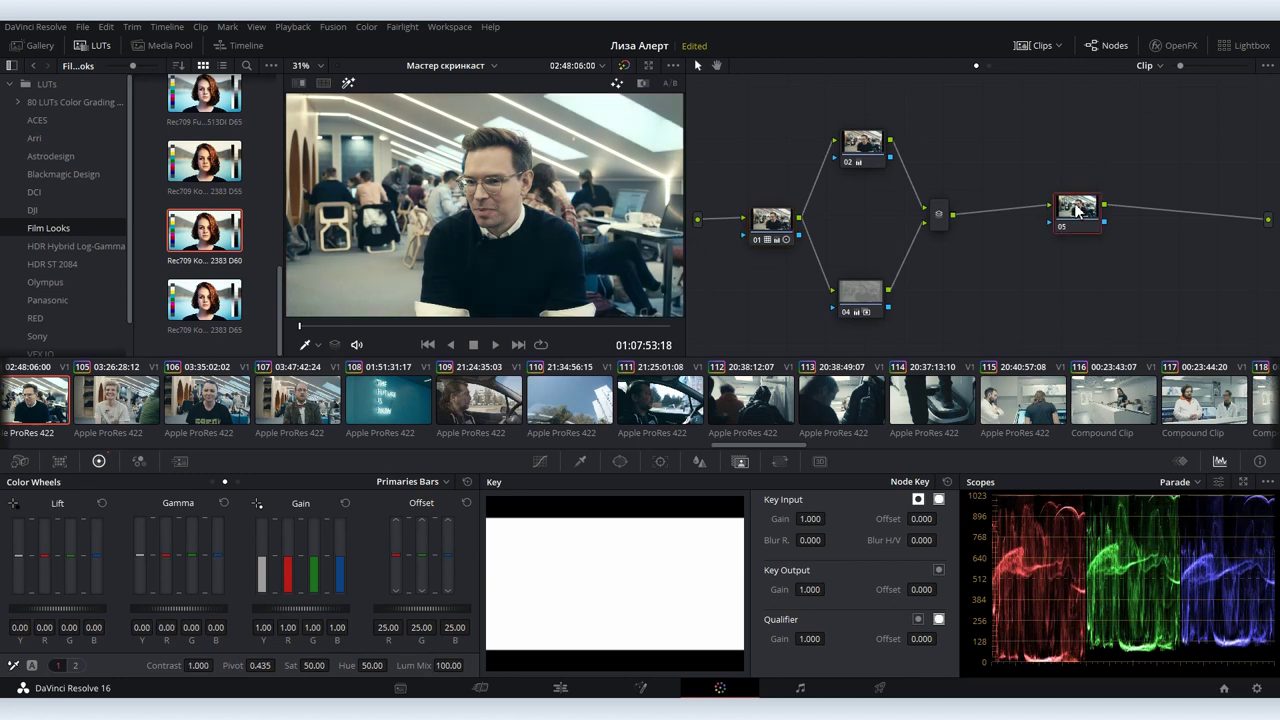